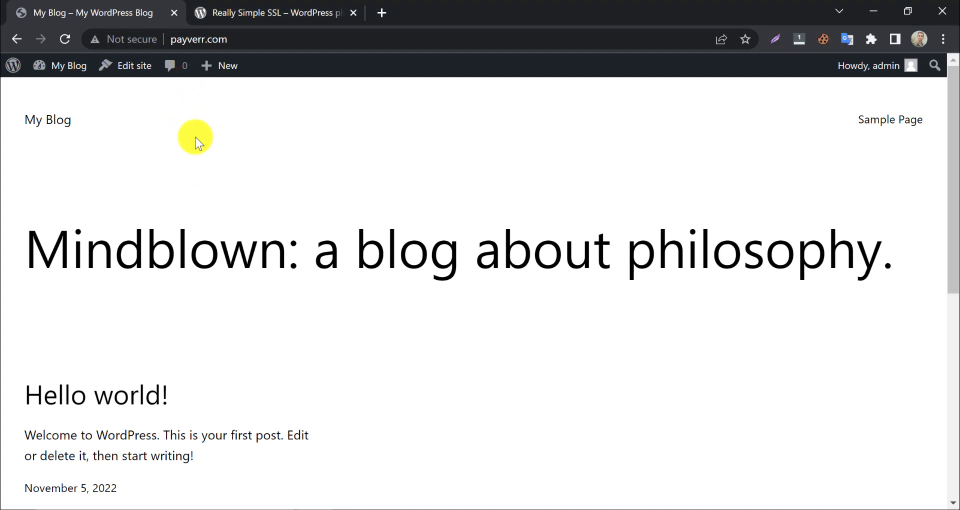
Step: Check the connection security information for payverr.com
{"action": "left_click", "coordinate": [131, 42]}
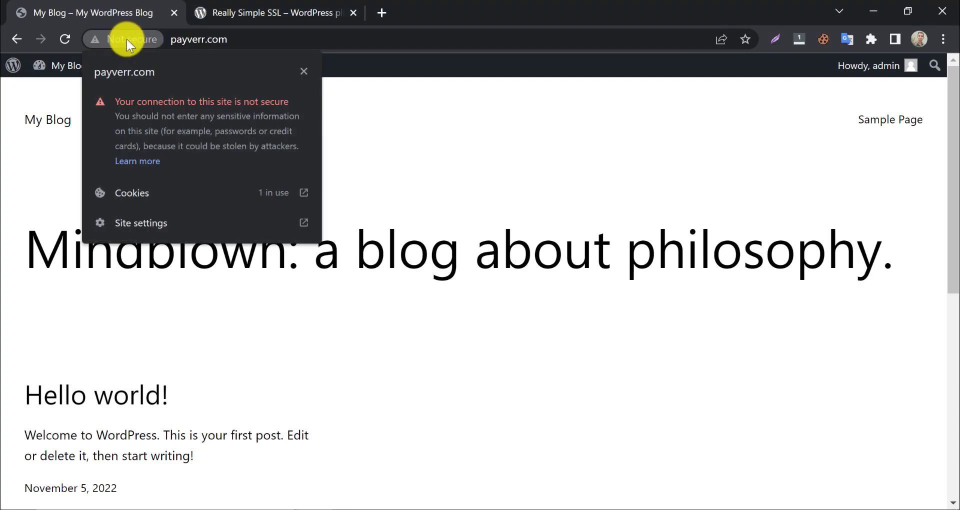
{"action": "left_click", "coordinate": [349, 133]}
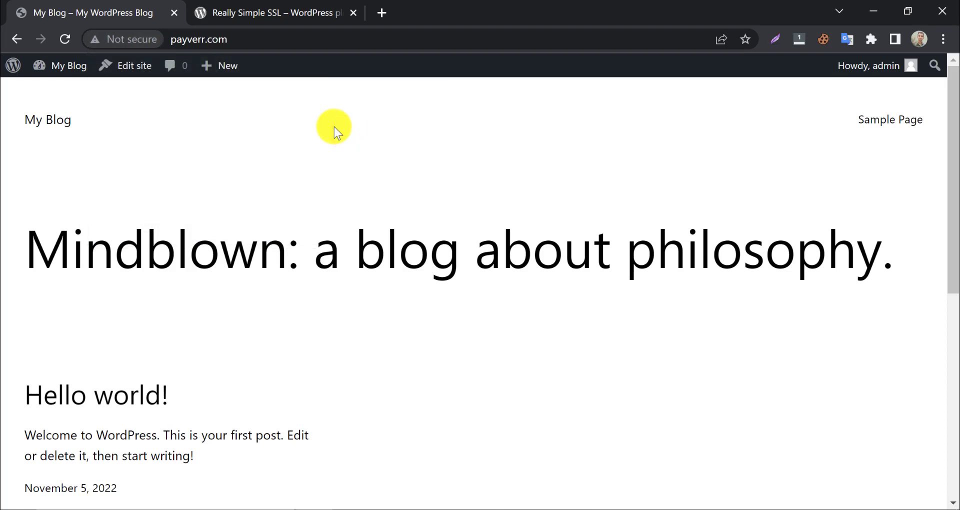
Step: Review the Really Simple SSL plugin page on wordpress.org, examining its description, features, Pro section, active installations and ratings
{"action": "left_click", "coordinate": [263, 13]}
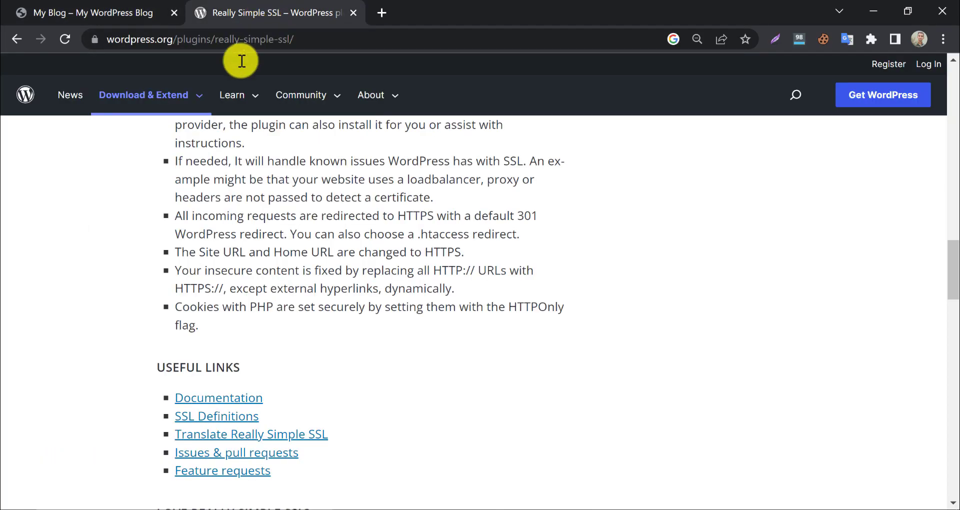
{"action": "scroll", "coordinate": [65, 238], "scroll_direction": "up", "scroll_amount": 15}
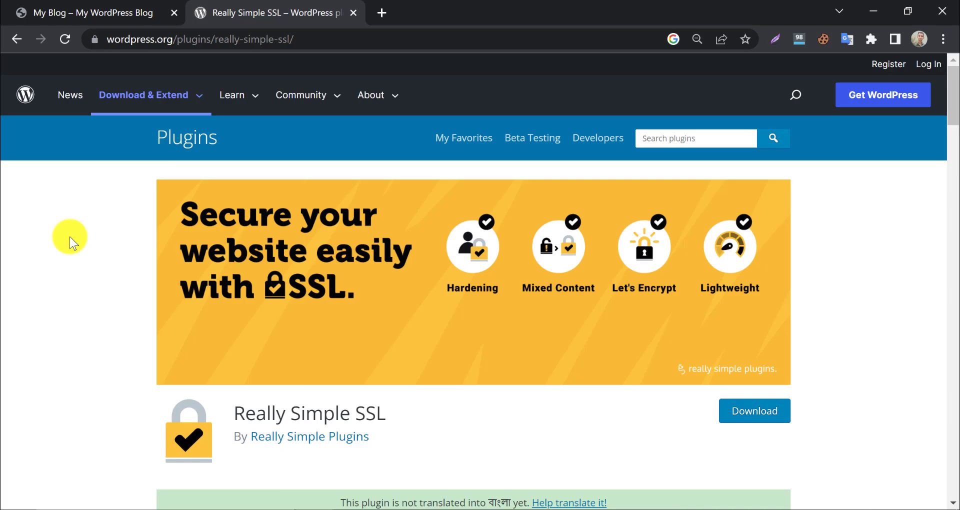
{"action": "scroll", "coordinate": [70, 237], "scroll_direction": "down", "scroll_amount": 8}
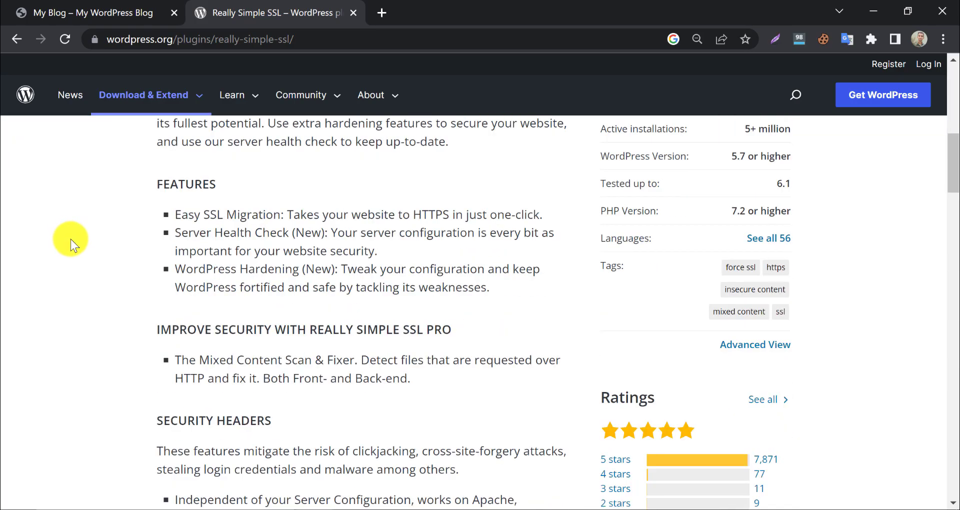
{"action": "scroll", "coordinate": [70, 239], "scroll_direction": "up", "scroll_amount": 3}
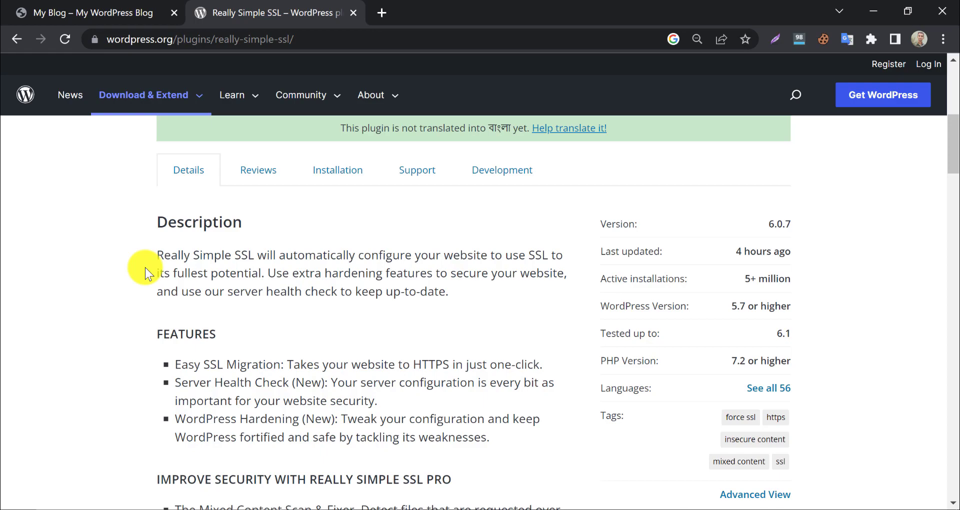
{"action": "scroll", "coordinate": [111, 255], "scroll_direction": "down", "scroll_amount": 1}
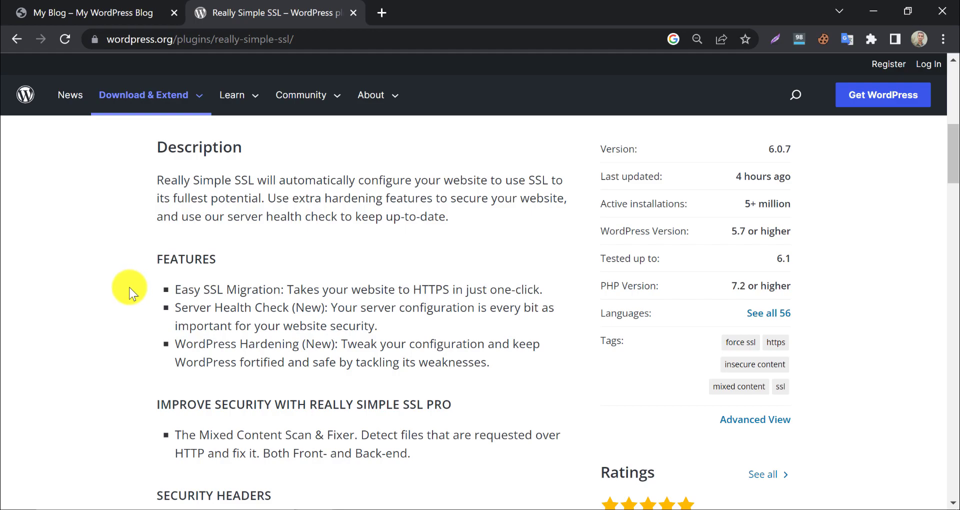
{"action": "scroll", "coordinate": [131, 293], "scroll_direction": "down", "scroll_amount": 1}
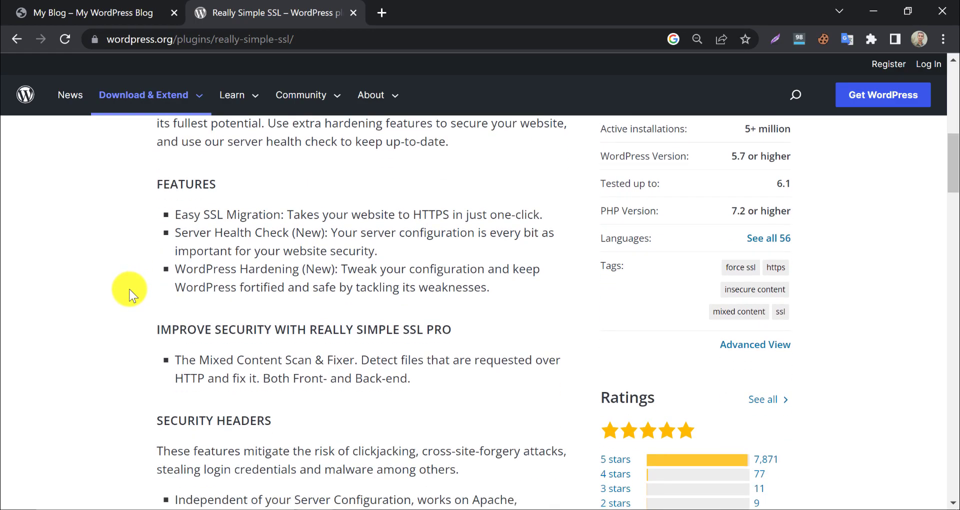
{"action": "scroll", "coordinate": [131, 292], "scroll_direction": "down", "scroll_amount": 1}
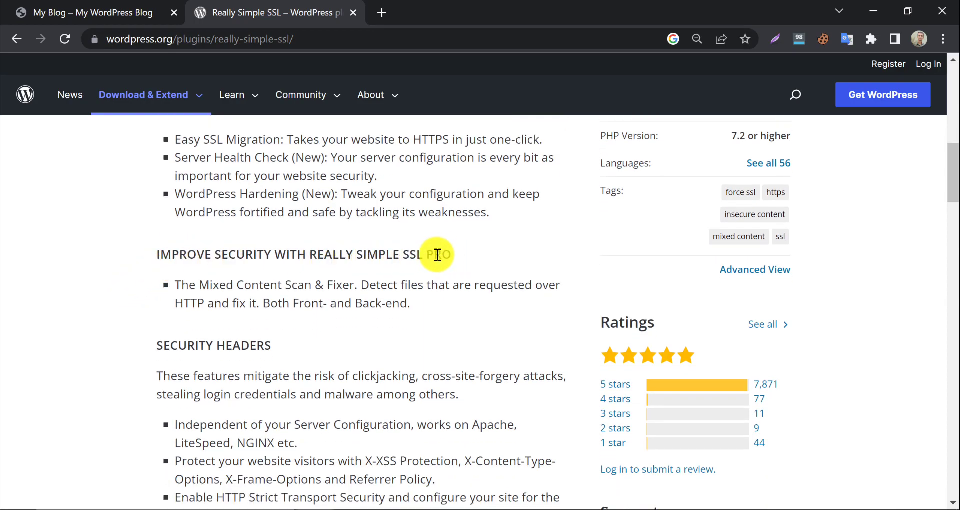
{"action": "left_click_drag", "start_coordinate": [427, 254], "coordinate": [484, 254]}
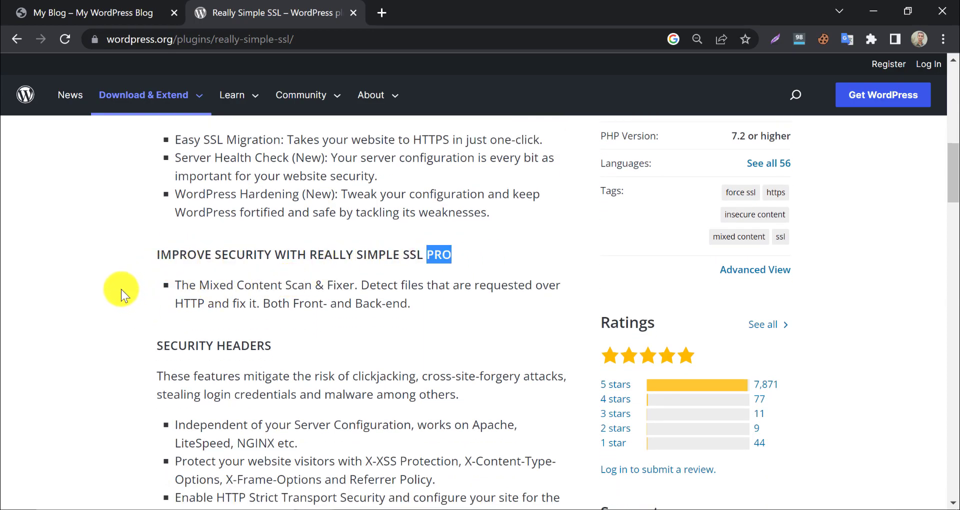
{"action": "scroll", "coordinate": [115, 290], "scroll_direction": "down", "scroll_amount": 2}
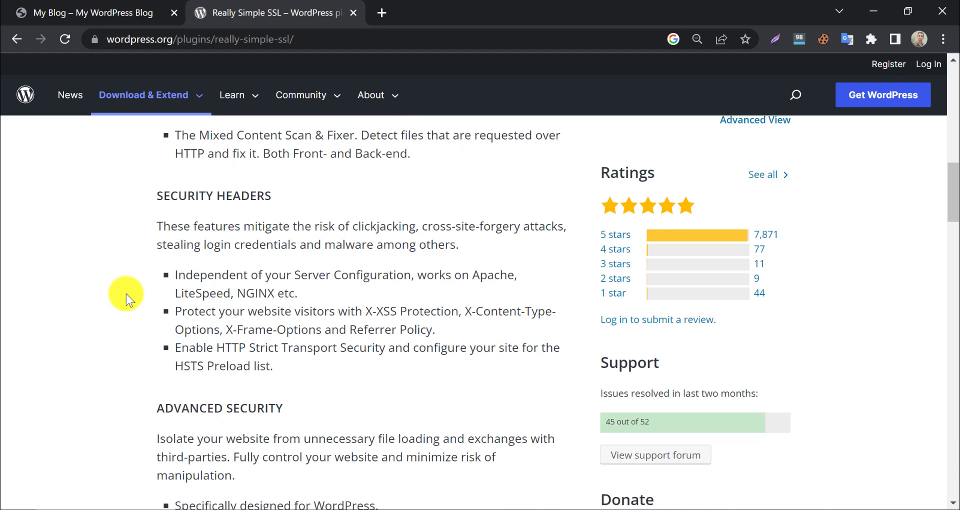
{"action": "scroll", "coordinate": [128, 298], "scroll_direction": "up", "scroll_amount": 5}
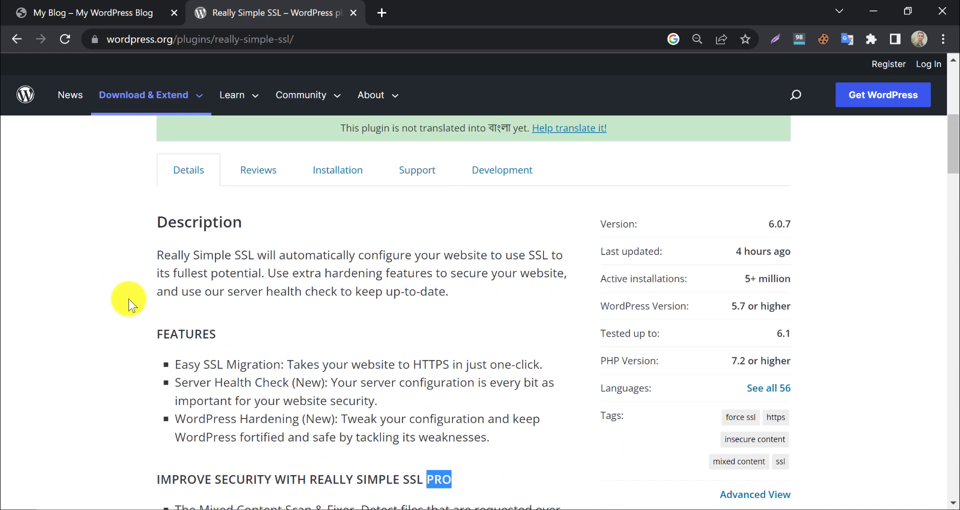
{"action": "left_click_drag", "start_coordinate": [741, 278], "coordinate": [799, 278]}
{"action": "left_click", "coordinate": [807, 272]}
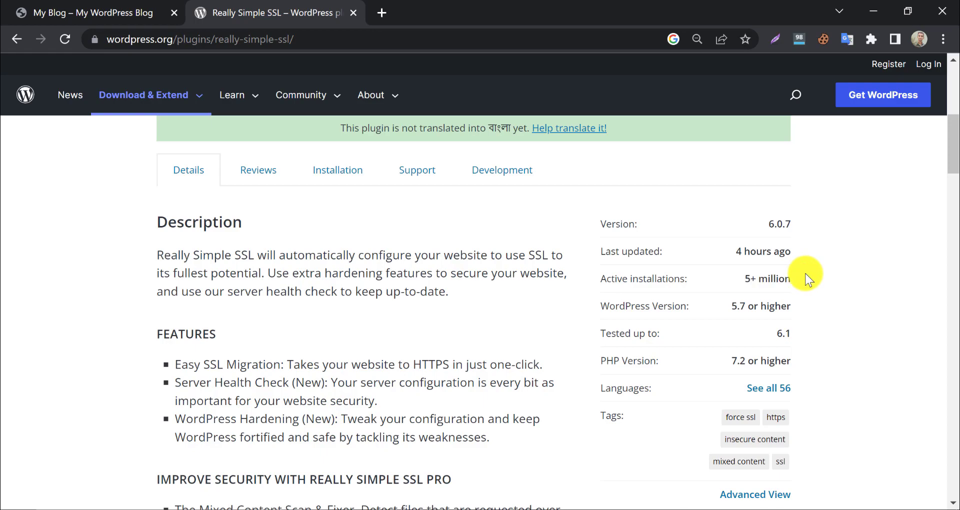
{"action": "scroll", "coordinate": [675, 274], "scroll_direction": "down", "scroll_amount": 4}
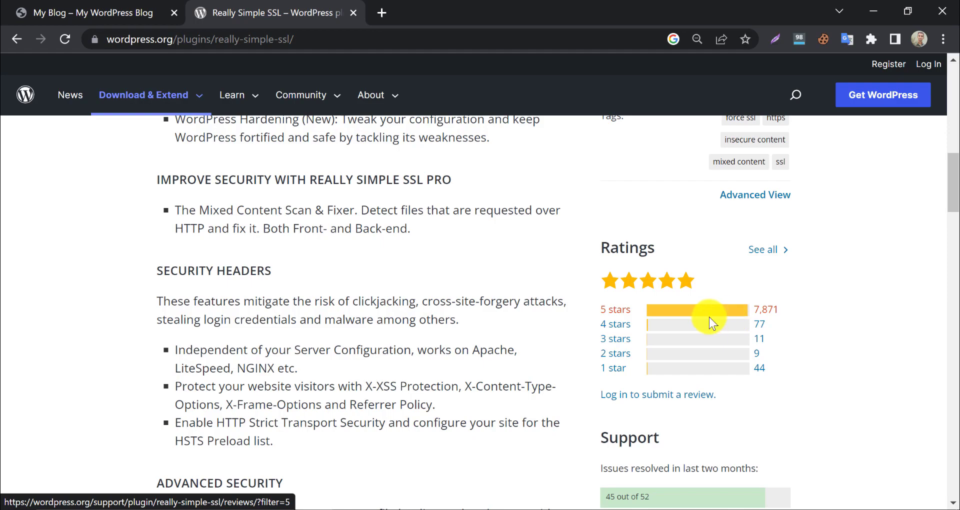
{"action": "scroll", "coordinate": [229, 350], "scroll_direction": "up", "scroll_amount": 10}
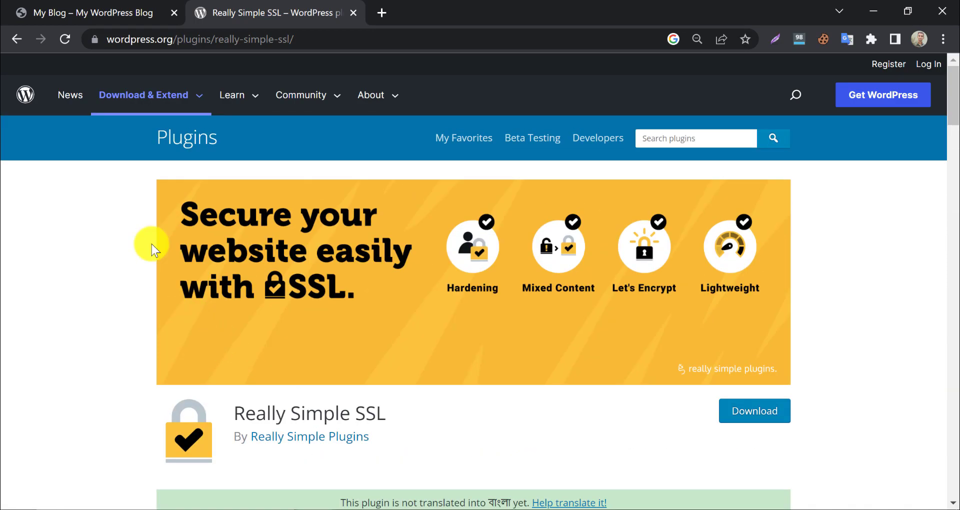
Step: Go from the My Blog site to its WordPress dashboard and open the page for adding new plugins
{"action": "left_click", "coordinate": [76, 12]}
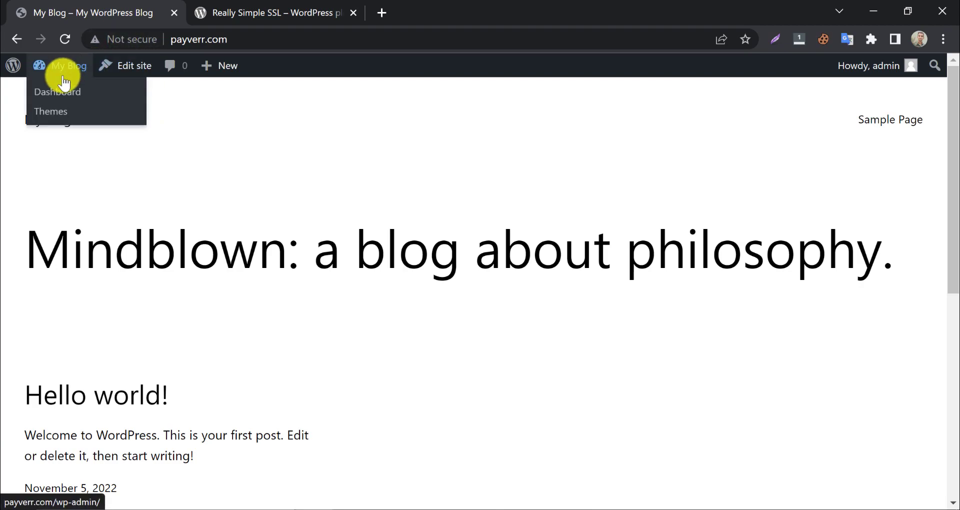
{"action": "left_click", "coordinate": [54, 91]}
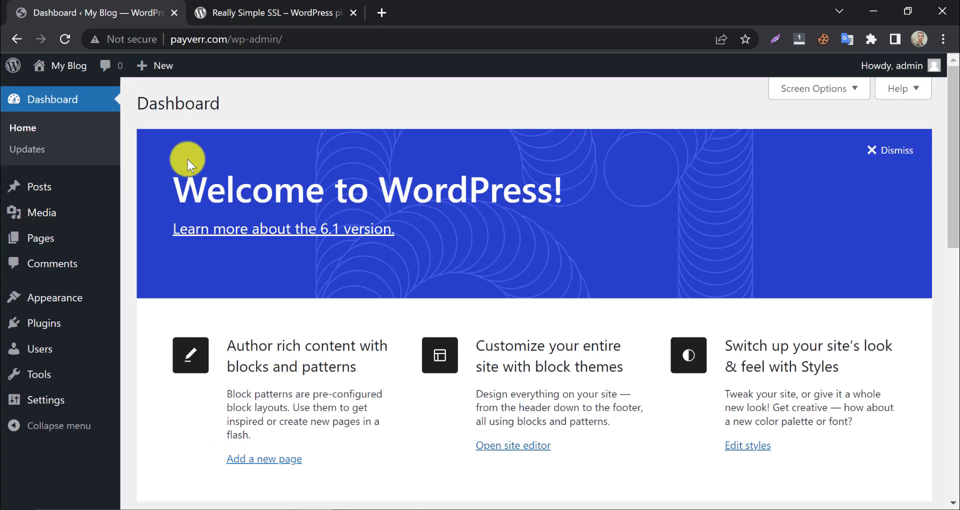
{"action": "mouse_move", "coordinate": [102, 323]}
{"action": "left_click", "coordinate": [170, 347]}
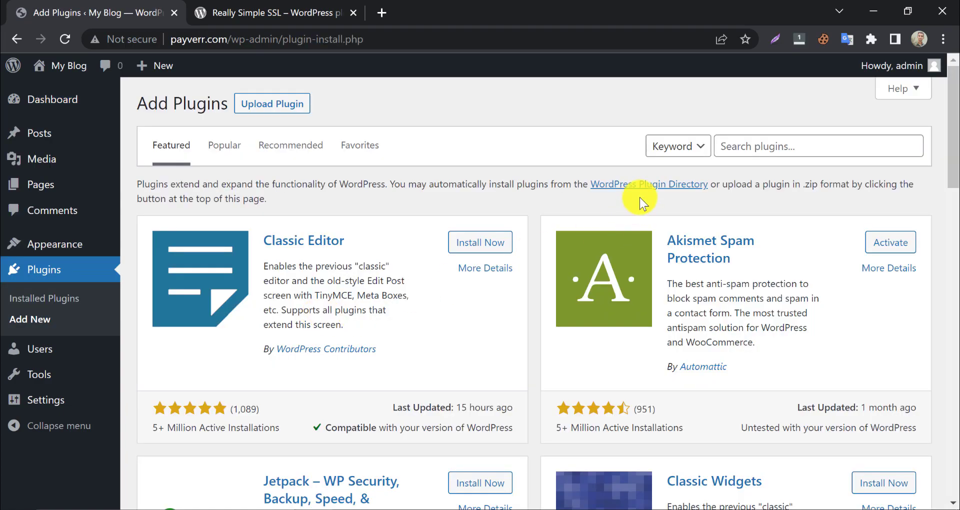
Step: Search the plugins for "ssl", then install and activate Really Simple SSL
{"action": "left_click", "coordinate": [741, 144]}
{"action": "type", "text": "ss"}
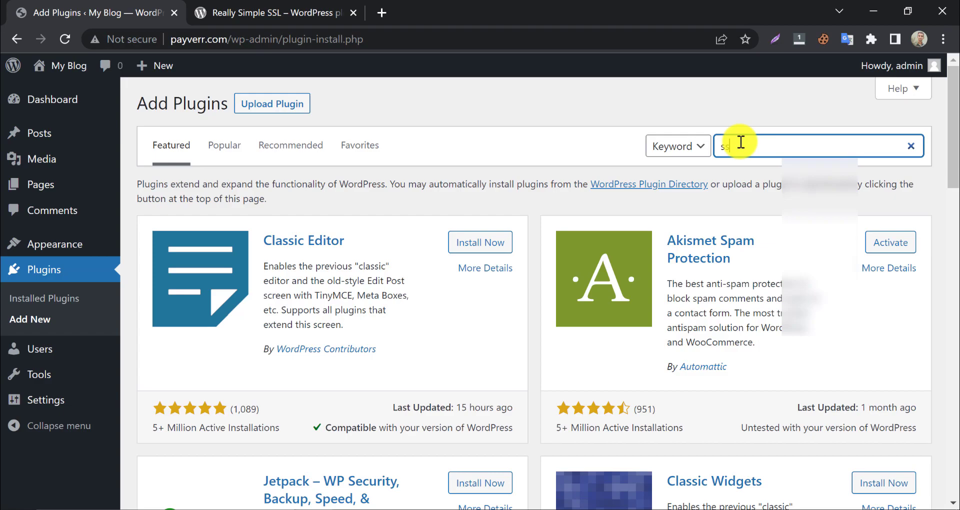
{"action": "type", "text": "l"}
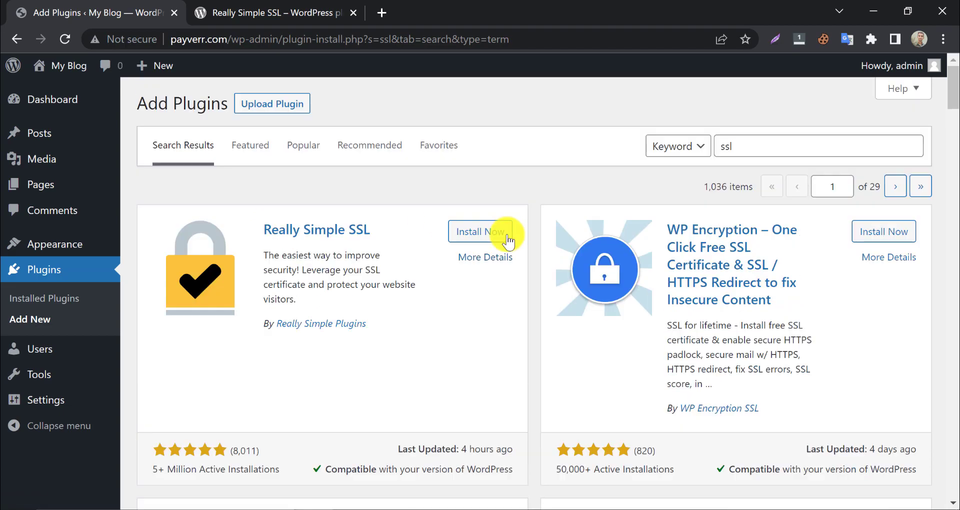
{"action": "left_click", "coordinate": [467, 235]}
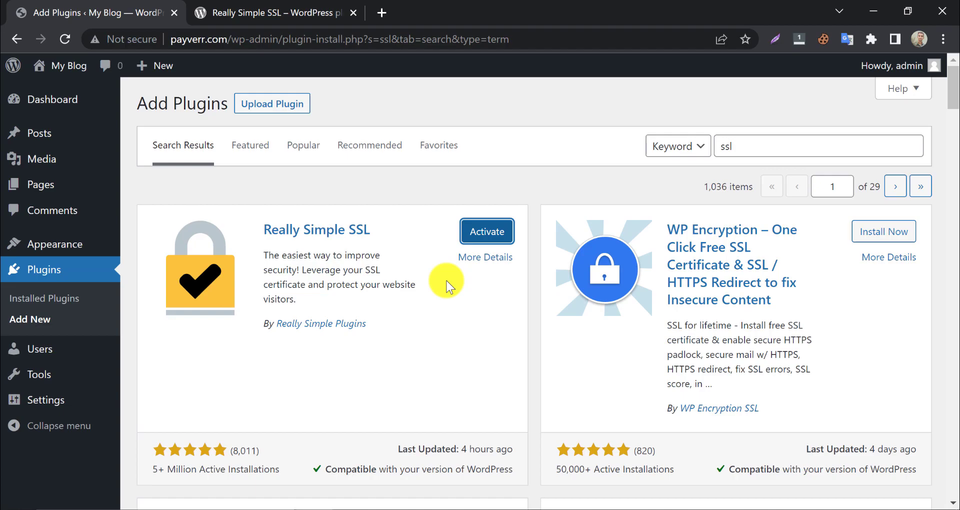
{"action": "left_click", "coordinate": [470, 236]}
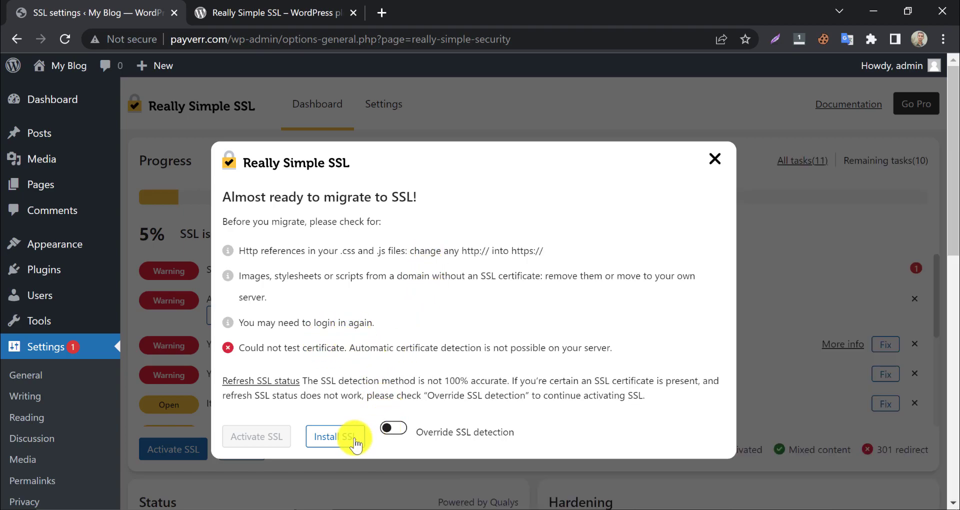
Step: Start the SSL installation and save its general settings with the email address entered, the Let's Encrypt terms accepted and the alias included
{"action": "left_click", "coordinate": [335, 436]}
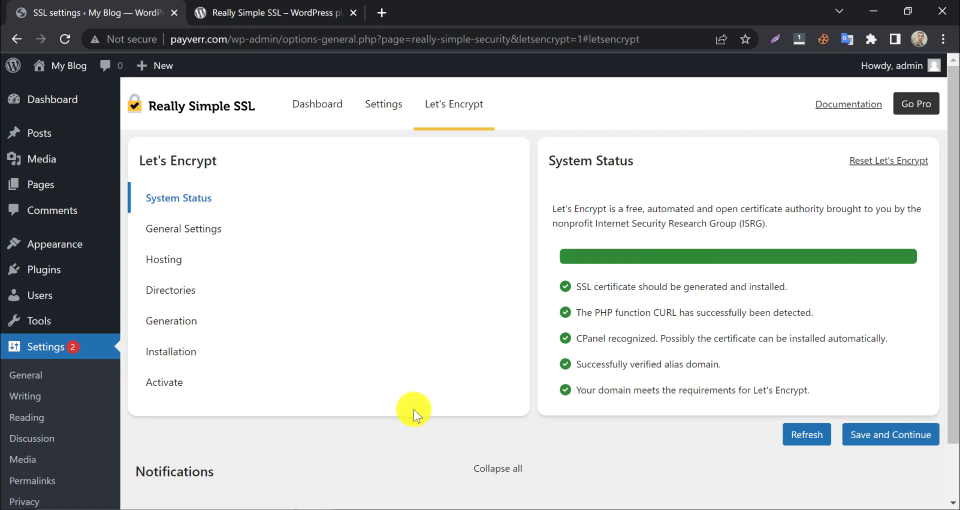
{"action": "left_click", "coordinate": [864, 438]}
{"action": "right_click", "coordinate": [606, 238]}
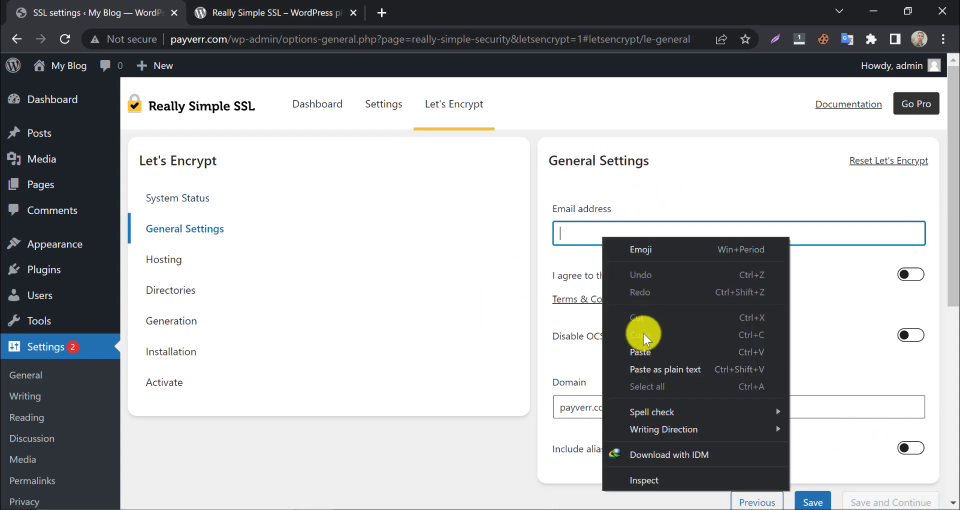
{"action": "left_click", "coordinate": [634, 352]}
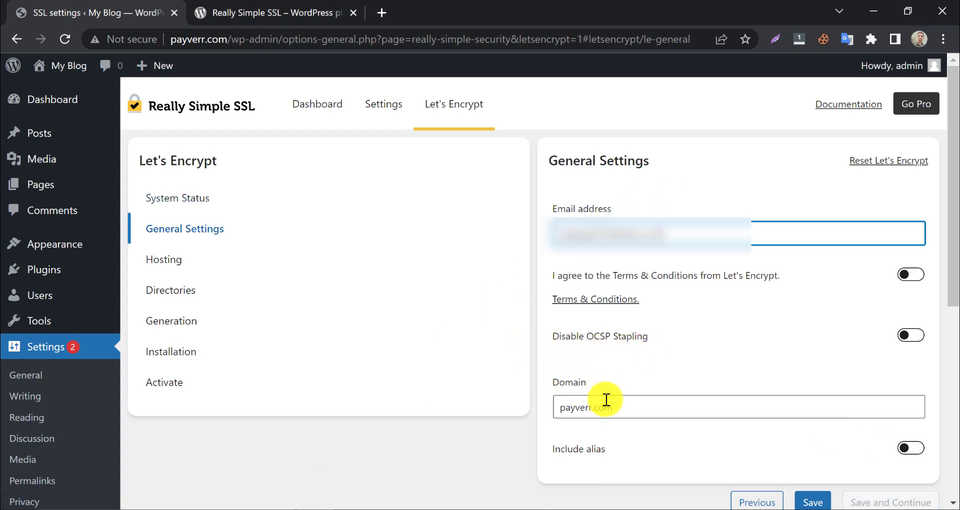
{"action": "left_click", "coordinate": [910, 274]}
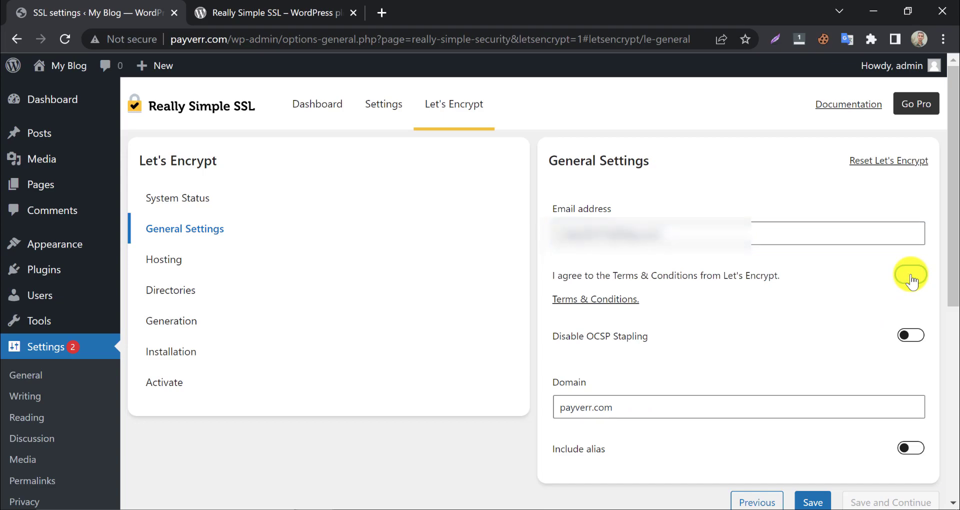
{"action": "left_click", "coordinate": [909, 452]}
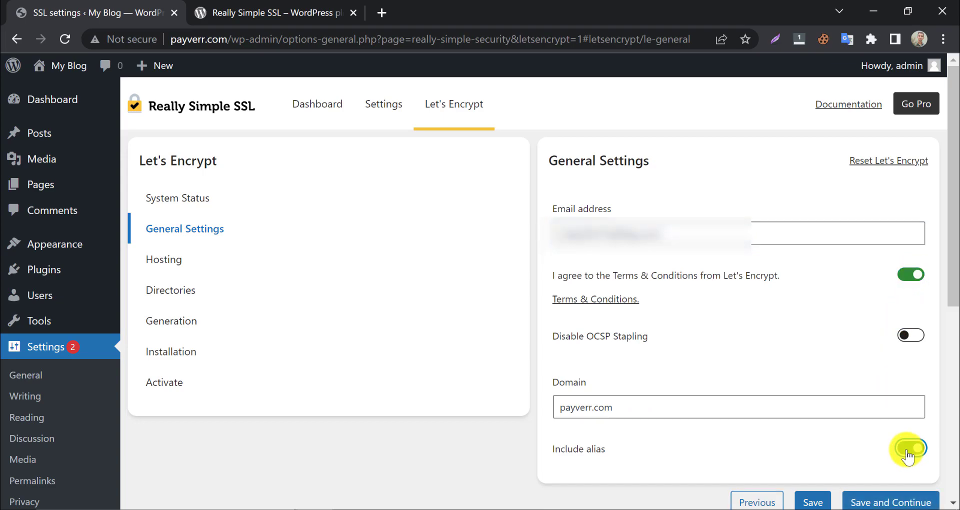
{"action": "left_click", "coordinate": [848, 501]}
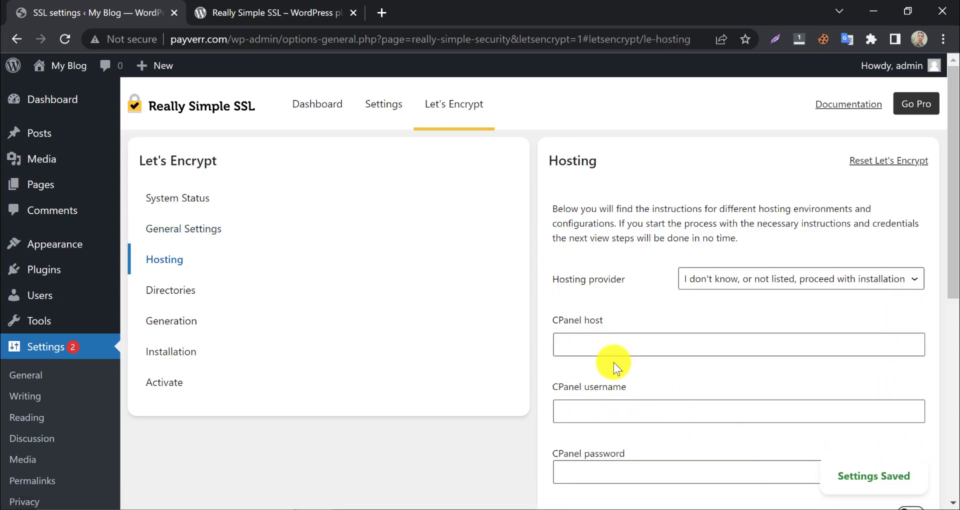
Step: Open payverr.com/cpanel in a new tab and compare its login page with the cPanel fields of the Hosting settings
{"action": "scroll", "coordinate": [610, 350], "scroll_direction": "down", "scroll_amount": 2}
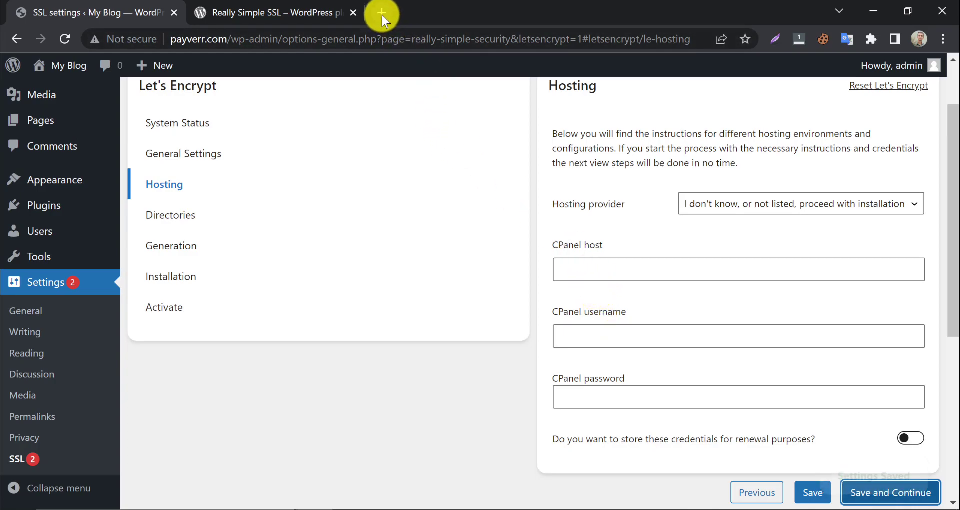
{"action": "left_click", "coordinate": [381, 15]}
{"action": "type", "text": "payverr.com/c"}
{"action": "key", "text": "Return"}
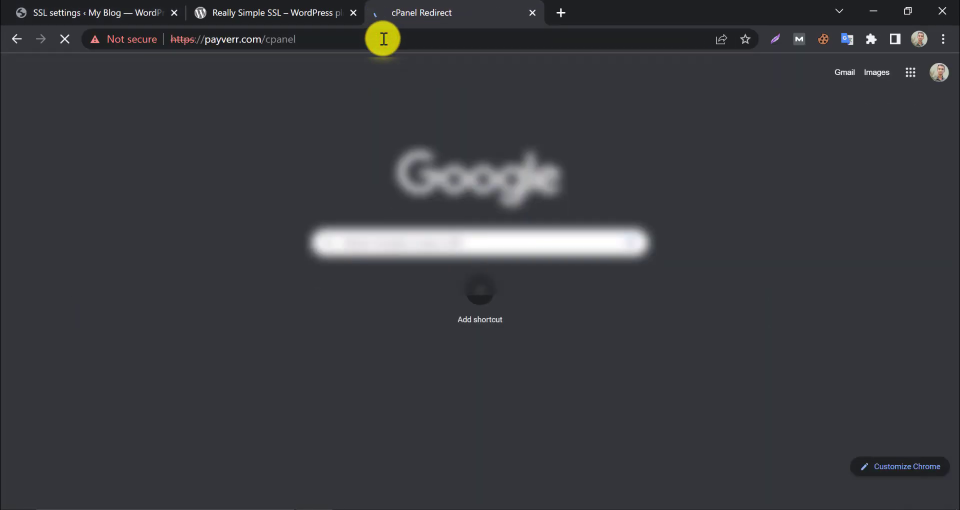
{"action": "key", "text": "ctrl+1"}
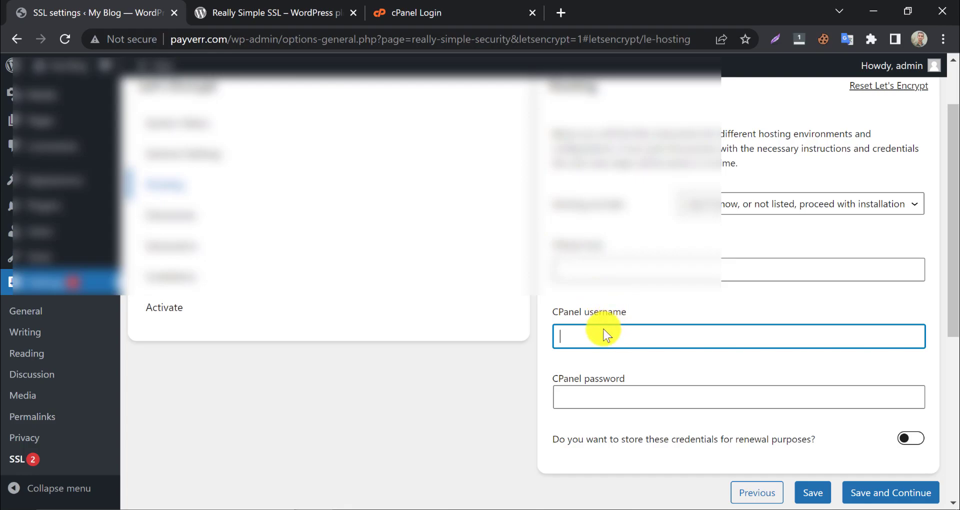
{"action": "left_click", "coordinate": [443, 10]}
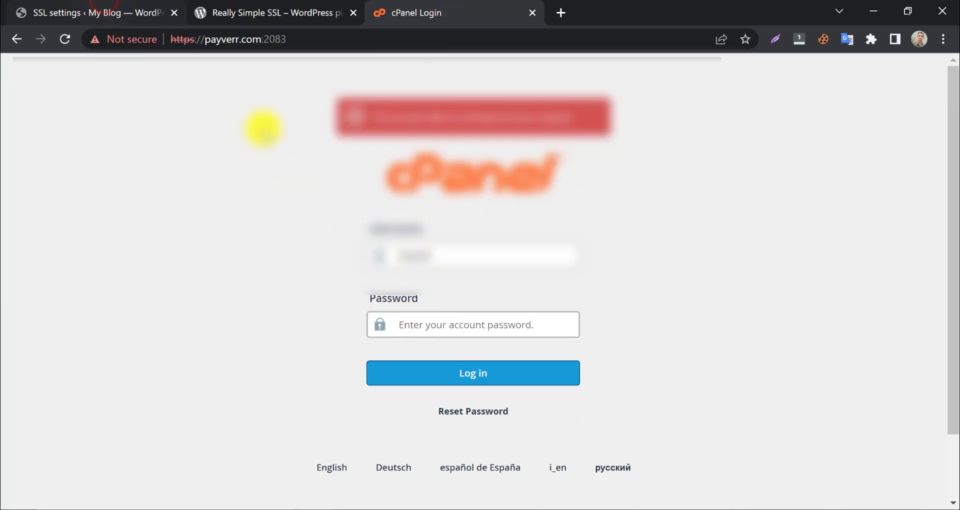
Step: Return to the Hosting settings and save and continue with the cPanel host, username and password left blank
{"action": "key", "text": "ctrl+1"}
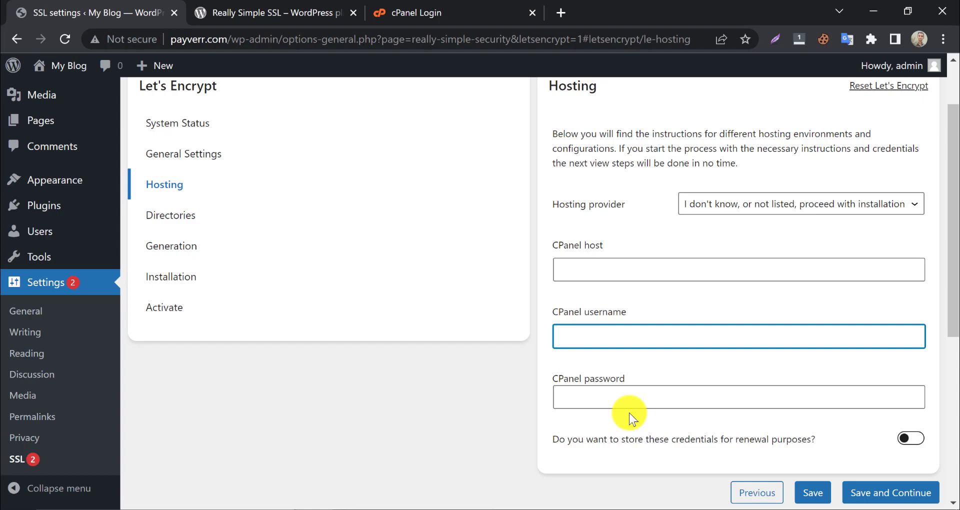
{"action": "scroll", "coordinate": [671, 401], "scroll_direction": "down", "scroll_amount": 2}
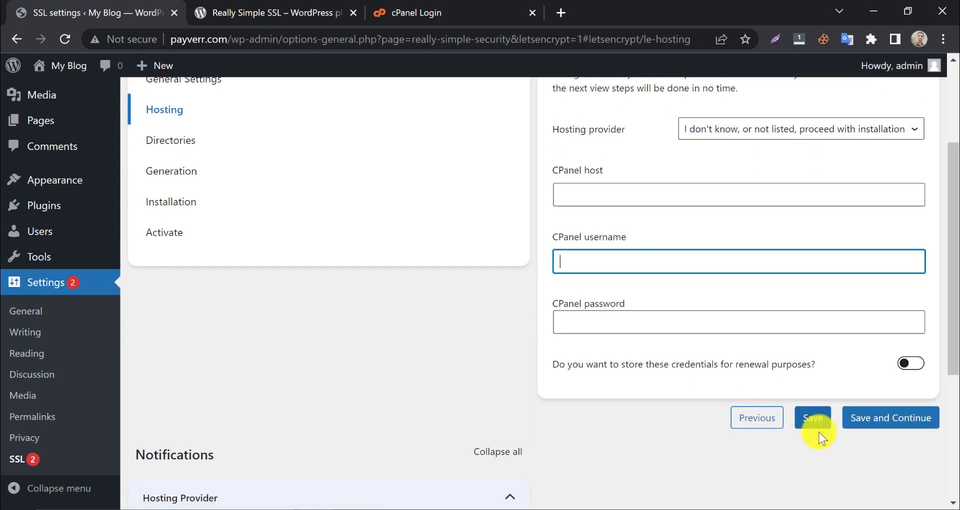
{"action": "left_click", "coordinate": [869, 420]}
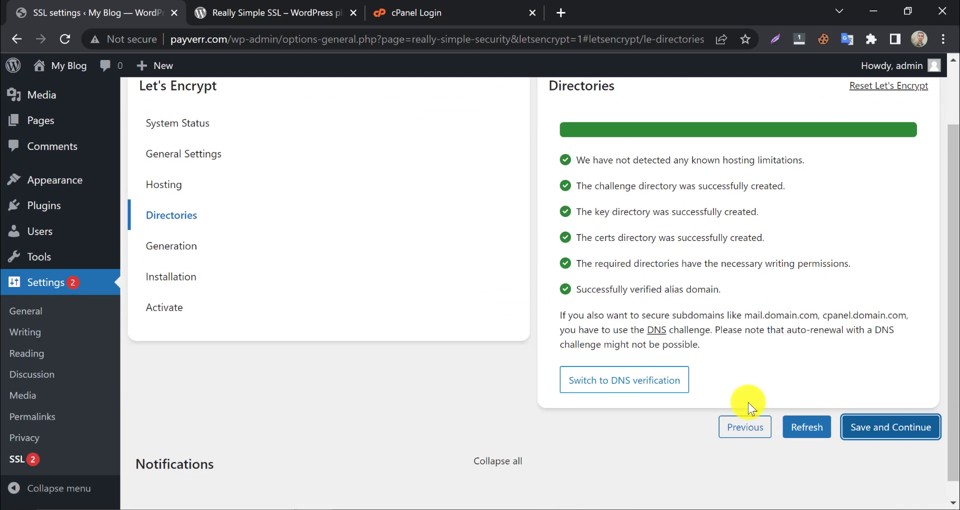
Step: Save and continue through the Directories and Generation stages to the certificate files in the Installation stage
{"action": "left_click", "coordinate": [876, 427]}
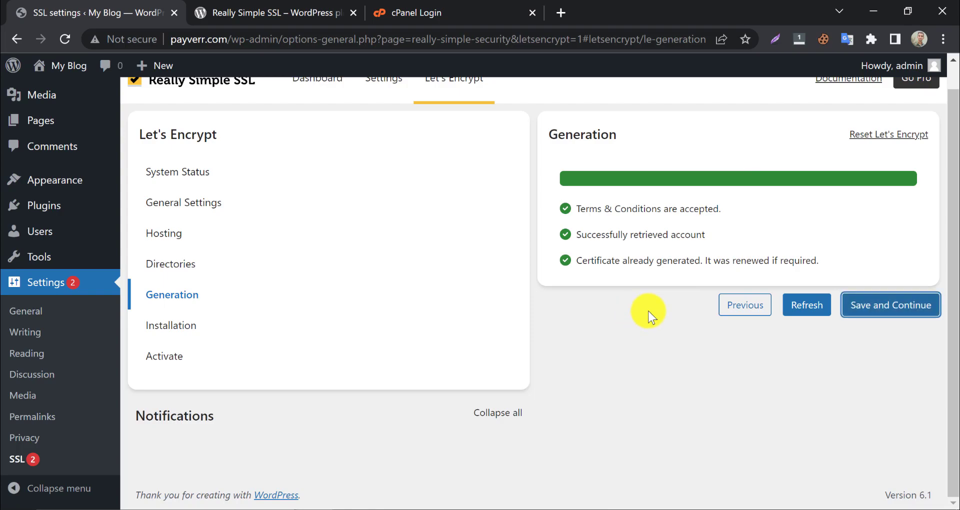
{"action": "left_click", "coordinate": [872, 304]}
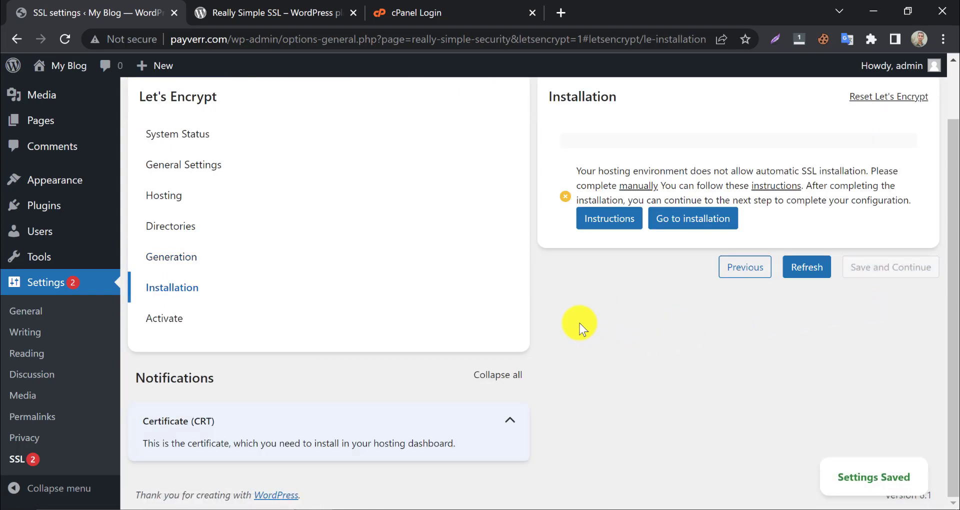
{"action": "scroll", "coordinate": [524, 325], "scroll_direction": "down", "scroll_amount": 3}
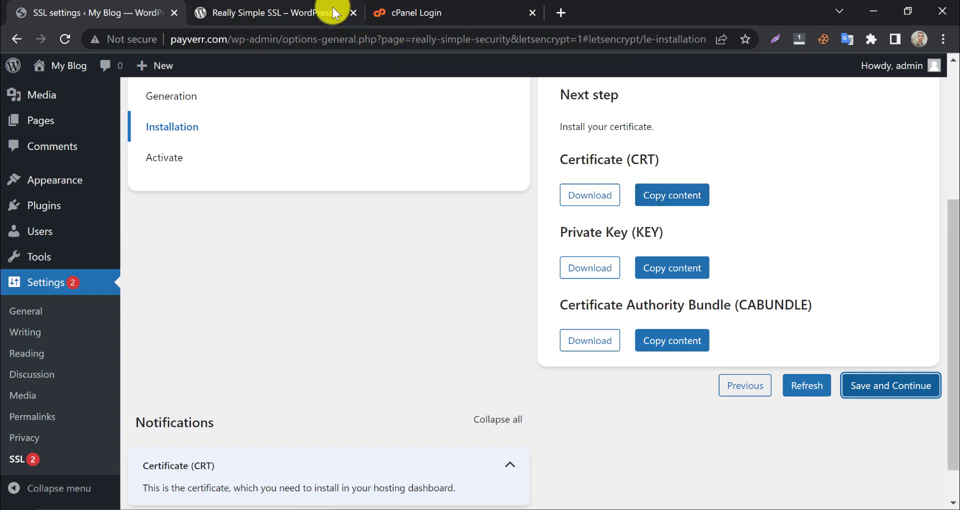
Step: Switch to the cPanel login page, paste the account password and log in
{"action": "left_click", "coordinate": [392, 11]}
{"action": "right_click", "coordinate": [434, 324]}
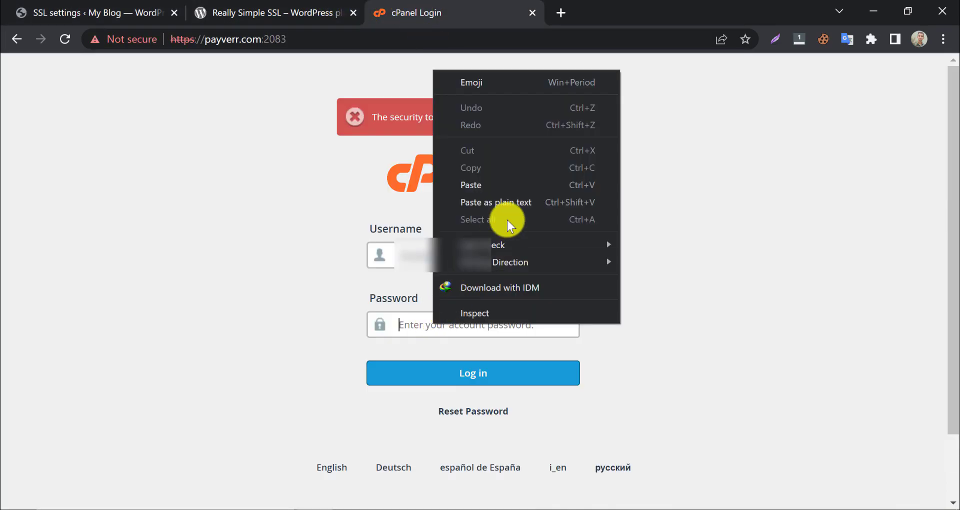
{"action": "left_click", "coordinate": [505, 210]}
{"action": "left_click", "coordinate": [506, 373]}
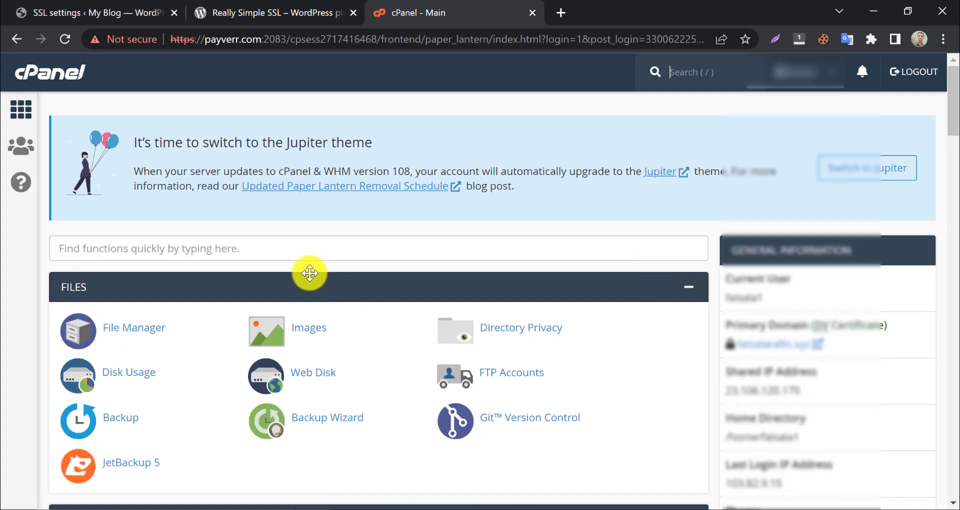
Step: Search the cPanel functions for "ssl" and open the Manage SSL sites page of SSL/TLS
{"action": "left_click", "coordinate": [139, 249]}
{"action": "left_click", "coordinate": [138, 338]}
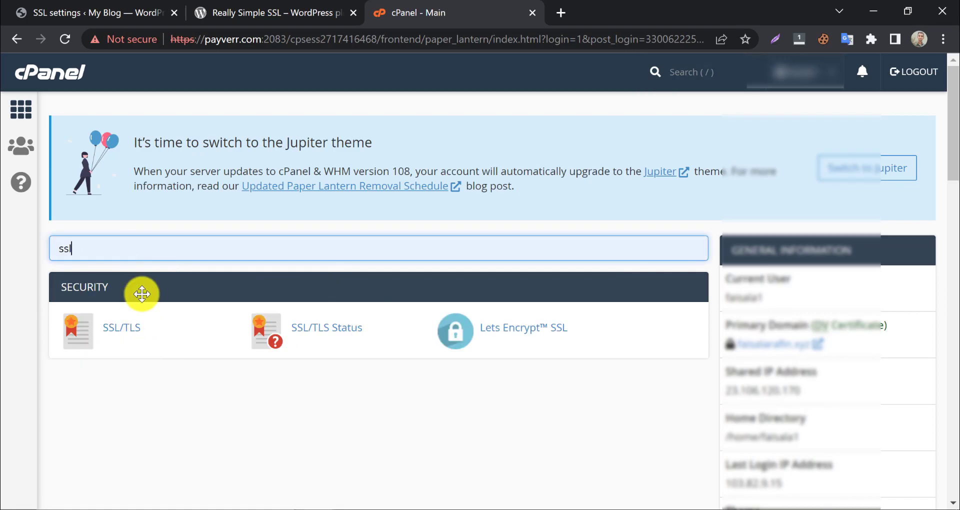
{"action": "left_click", "coordinate": [123, 330]}
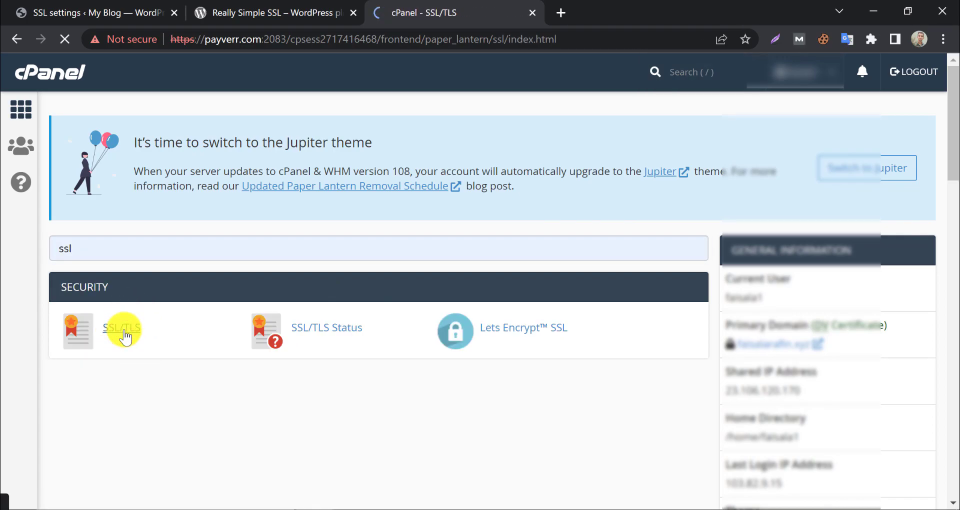
{"action": "scroll", "coordinate": [579, 425], "scroll_direction": "down", "scroll_amount": 3}
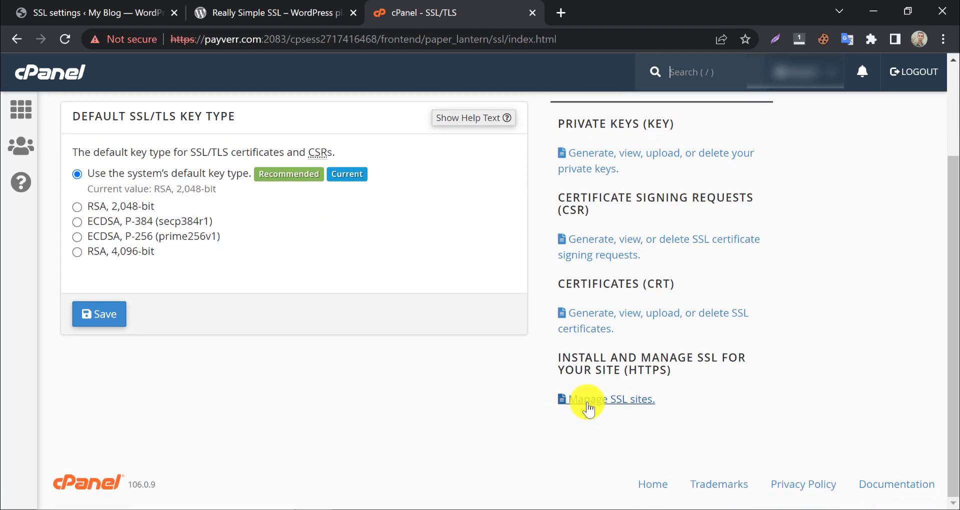
{"action": "left_click", "coordinate": [588, 407]}
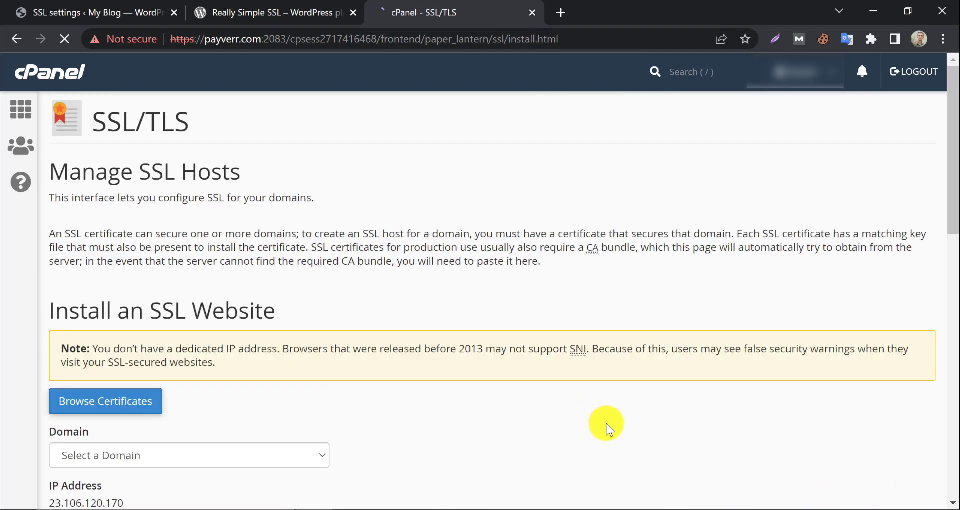
Step: Select payverr.com as the domain for installing an SSL website
{"action": "scroll", "coordinate": [433, 338], "scroll_direction": "down", "scroll_amount": 10}
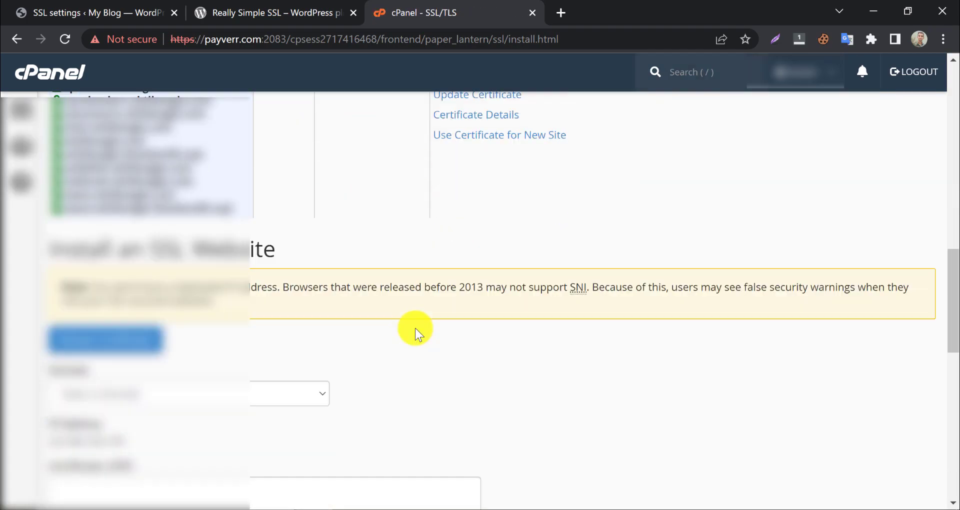
{"action": "scroll", "coordinate": [414, 329], "scroll_direction": "down", "scroll_amount": 2}
{"action": "left_click", "coordinate": [278, 306]}
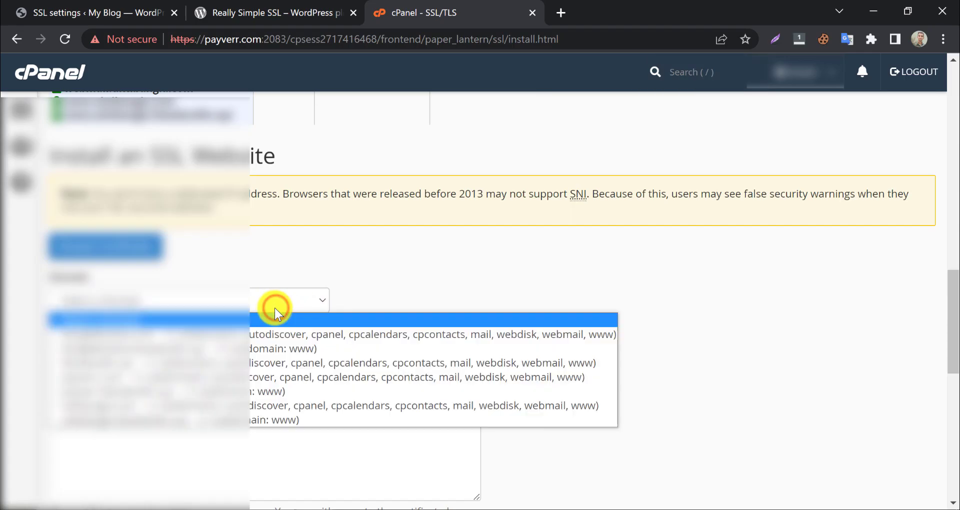
{"action": "left_click", "coordinate": [252, 378]}
{"action": "scroll", "coordinate": [526, 306], "scroll_direction": "down", "scroll_amount": 4}
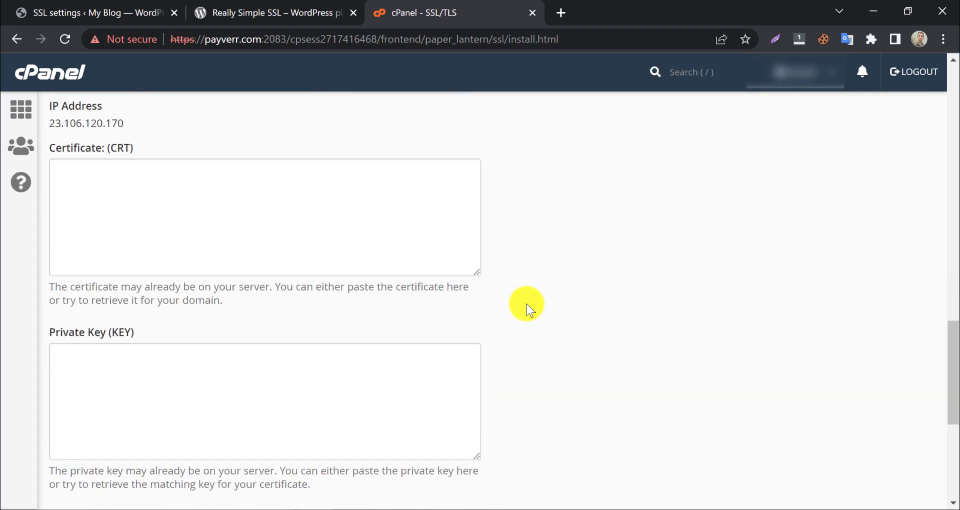
{"action": "scroll", "coordinate": [499, 250], "scroll_direction": "up", "scroll_amount": 2}
Step: Copy the certificate (CRT) content from the WordPress SSL settings and paste it into cPanel's Certificate field
{"action": "left_click", "coordinate": [127, 13]}
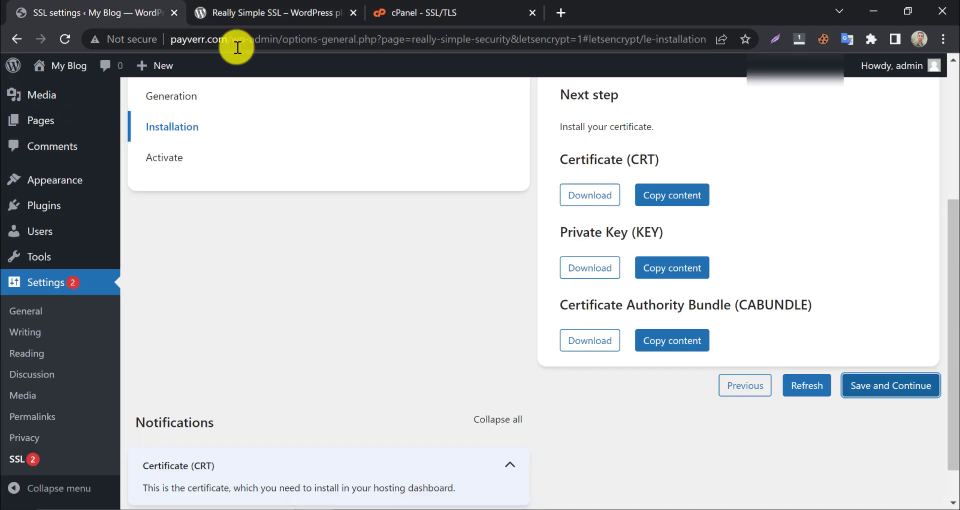
{"action": "left_click", "coordinate": [668, 201]}
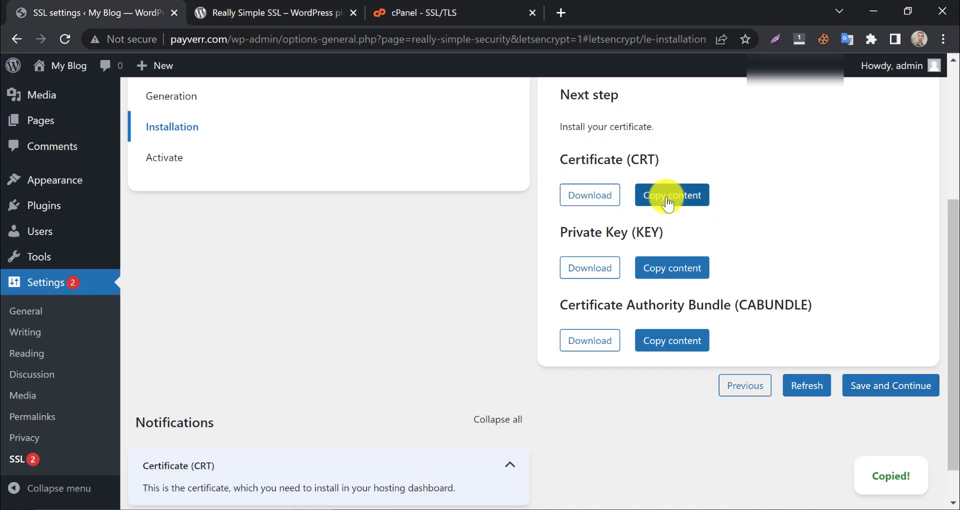
{"action": "left_click", "coordinate": [465, 11]}
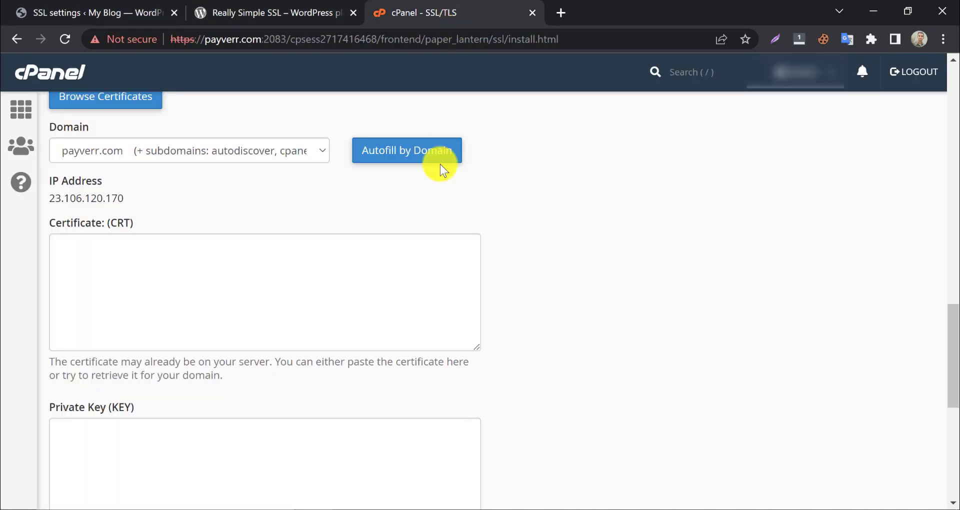
{"action": "left_click", "coordinate": [135, 250]}
{"action": "right_click", "coordinate": [136, 251]}
{"action": "left_click", "coordinate": [206, 385]}
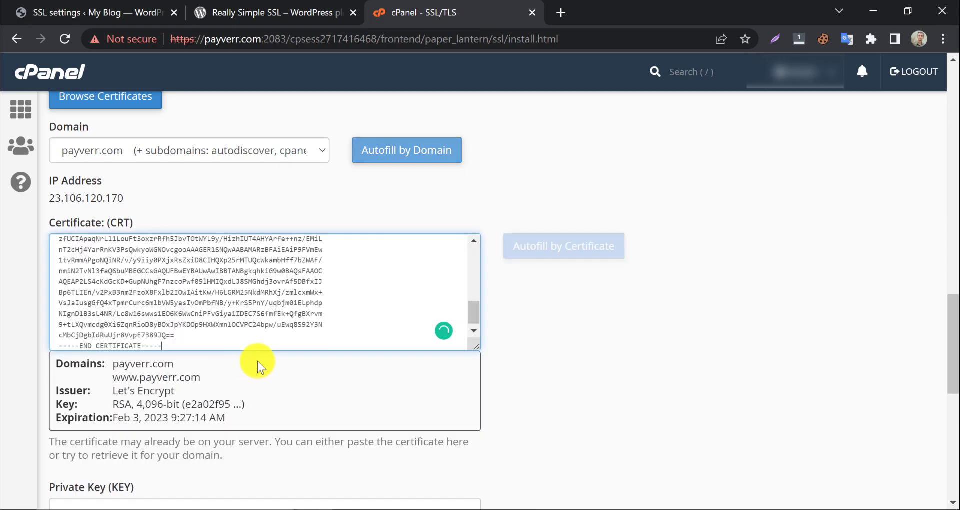
Step: Copy the private key content from the WordPress SSL settings into cPanel's Private Key field
{"action": "scroll", "coordinate": [545, 333], "scroll_direction": "down", "scroll_amount": 6}
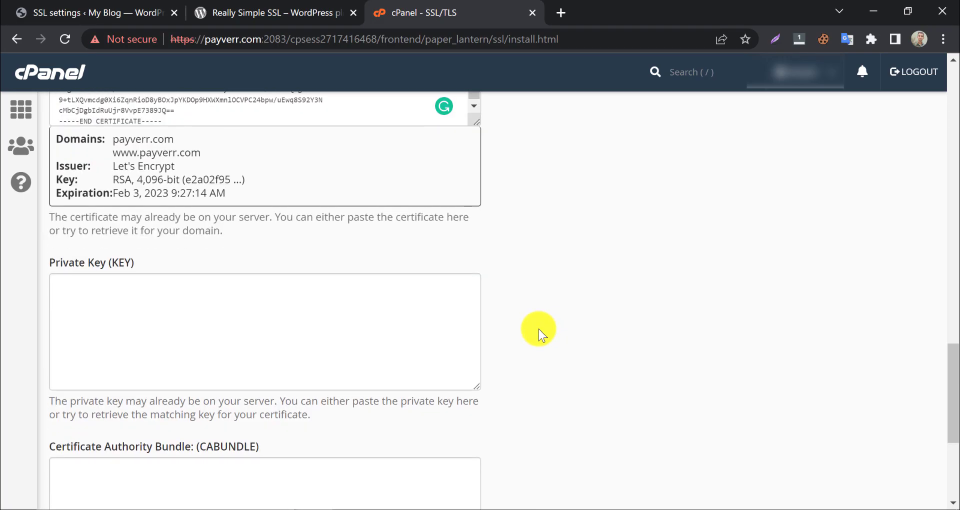
{"action": "left_click", "coordinate": [125, 12]}
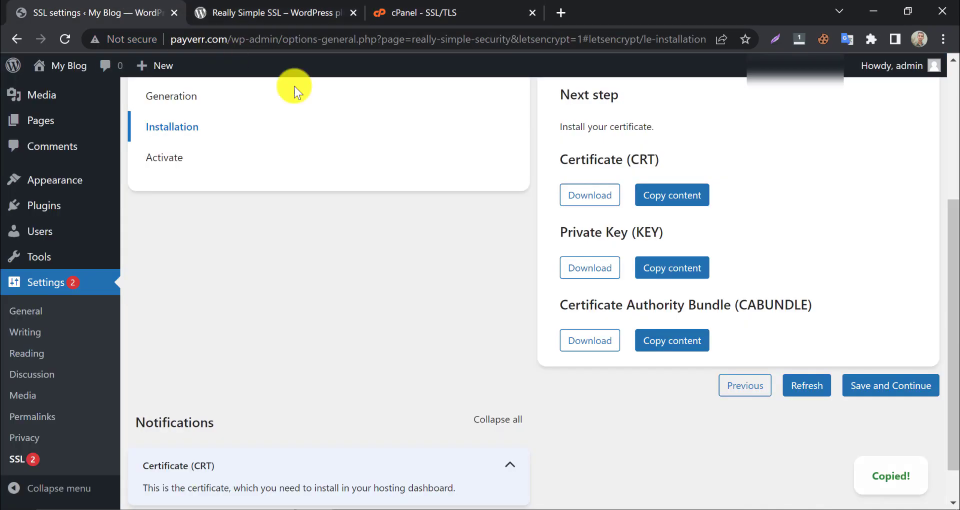
{"action": "left_click", "coordinate": [670, 267]}
{"action": "left_click", "coordinate": [433, 6]}
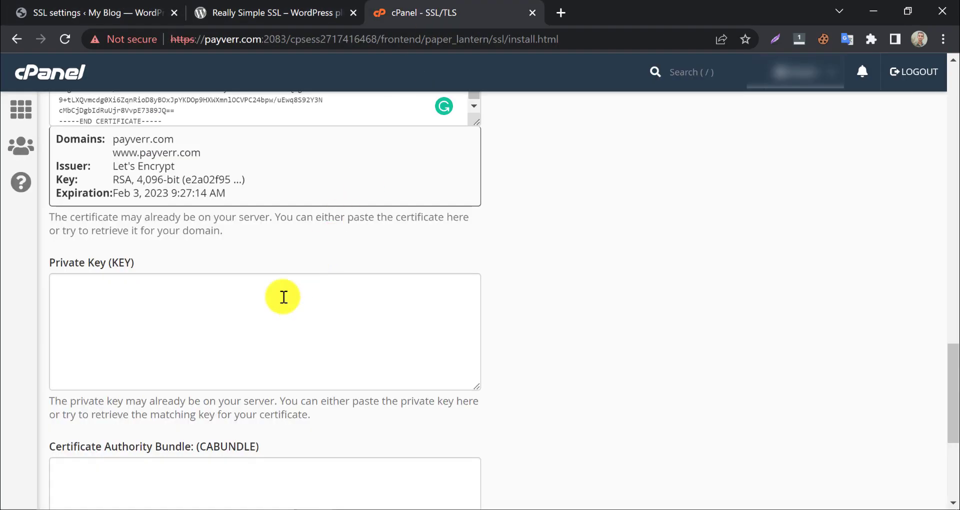
{"action": "right_click", "coordinate": [186, 318]}
{"action": "left_click", "coordinate": [280, 200]}
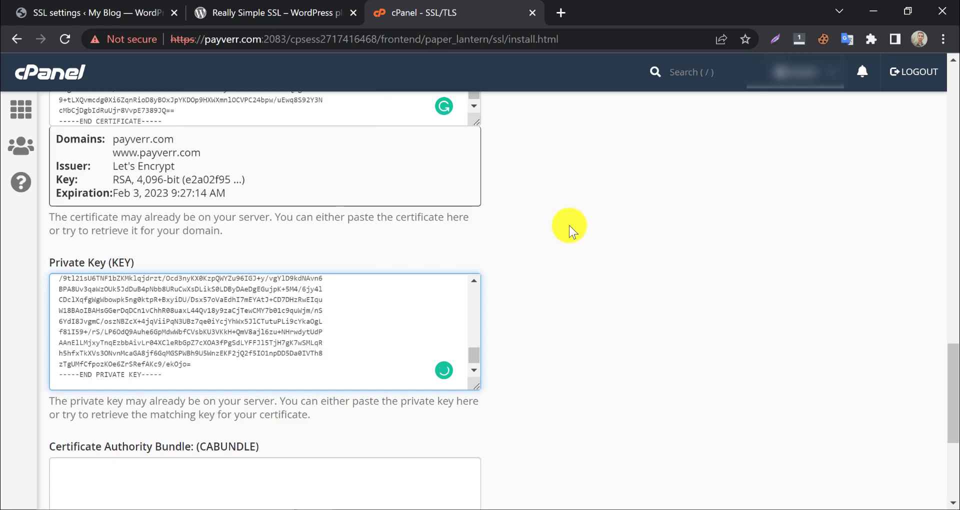
Step: Copy the CABUNDLE content from the WordPress SSL settings into cPanel's Certificate Authority Bundle field
{"action": "left_click", "coordinate": [108, 13]}
{"action": "left_click", "coordinate": [669, 349]}
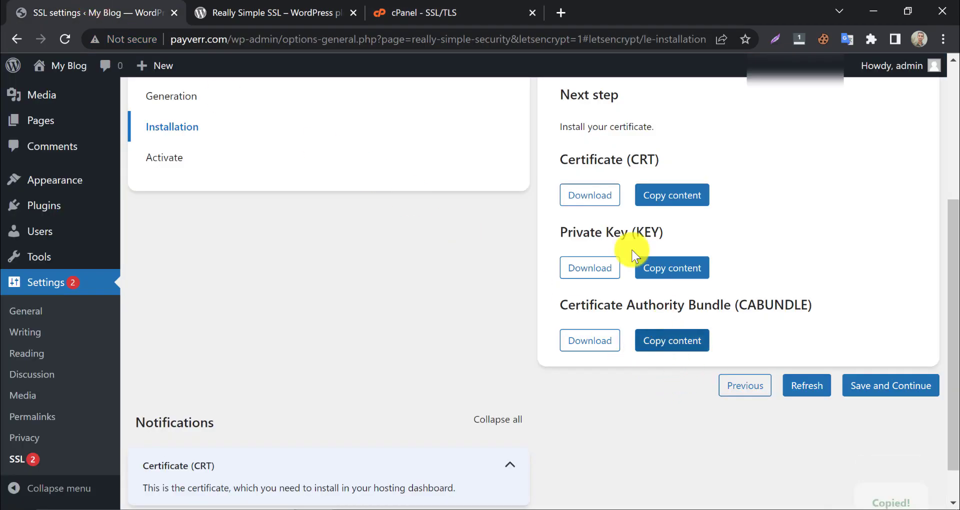
{"action": "left_click", "coordinate": [415, 13]}
{"action": "right_click", "coordinate": [173, 339]}
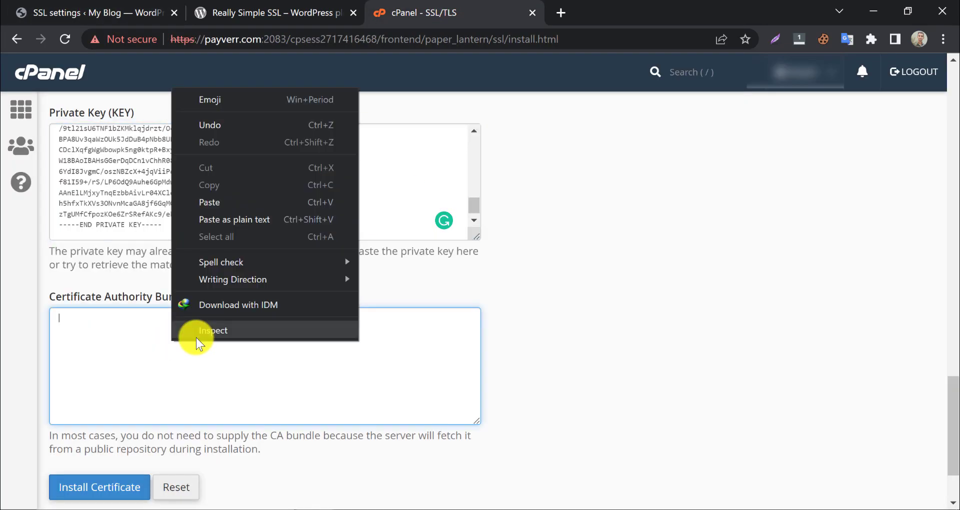
{"action": "left_click", "coordinate": [265, 218]}
Step: Install the certificate for payverr.com and close the installation message
{"action": "left_click", "coordinate": [82, 483]}
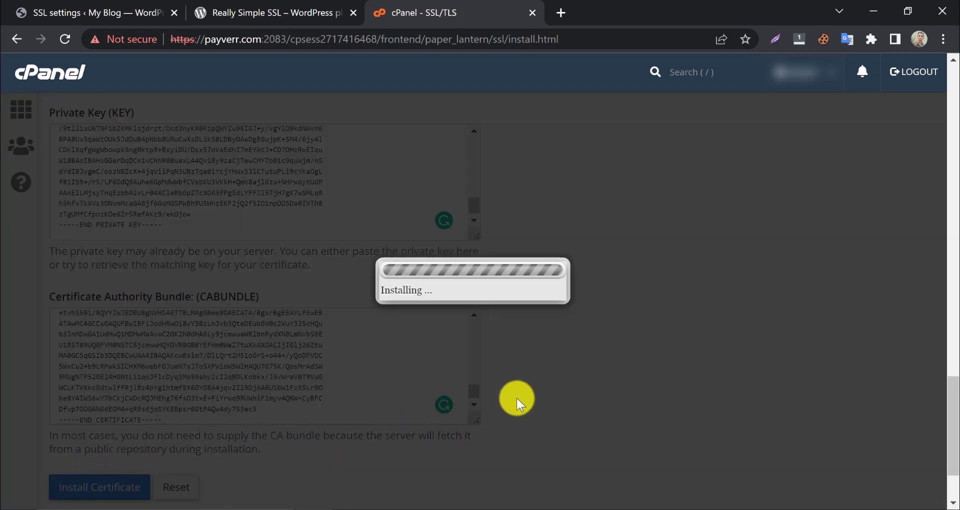
{"action": "scroll", "coordinate": [530, 320], "scroll_direction": "up", "scroll_amount": 1}
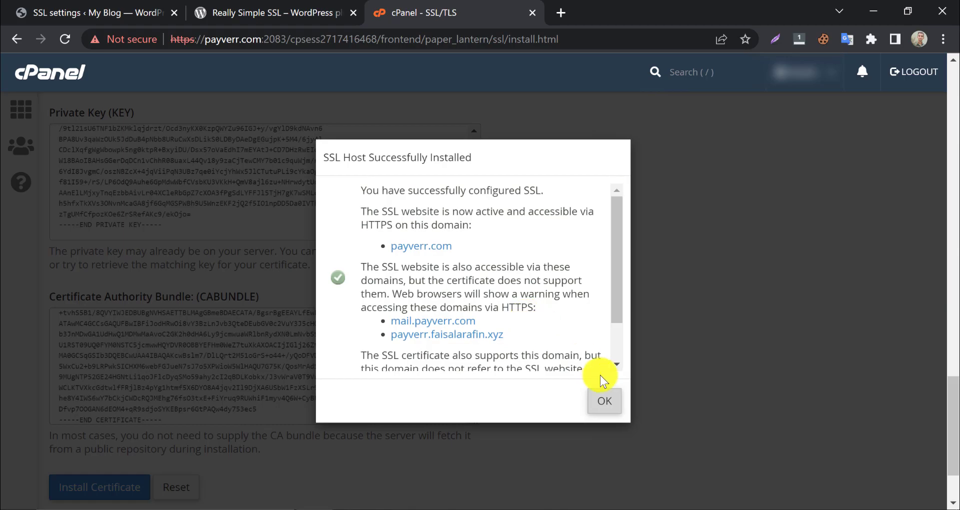
{"action": "left_click", "coordinate": [605, 401]}
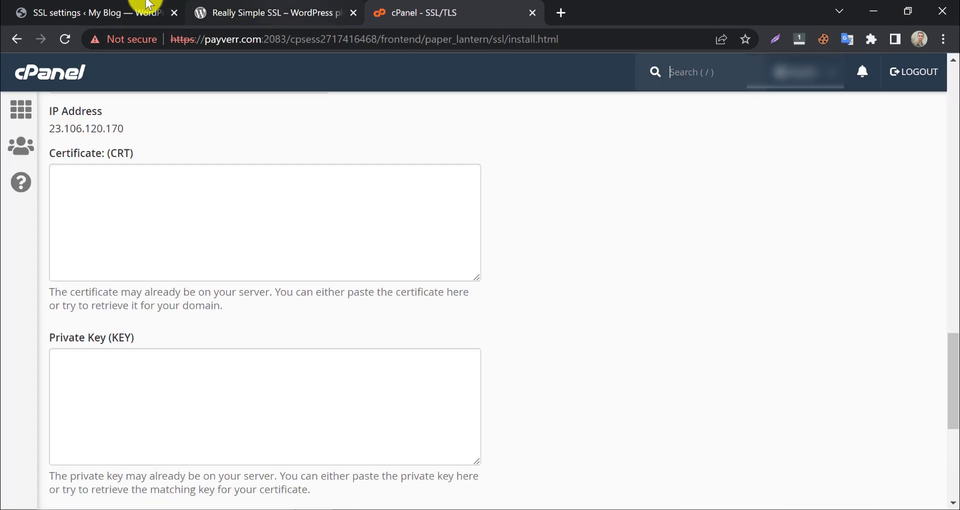
Step: Return to the WordPress SSL settings, save and continue to the Activate stage, and refresh it
{"action": "left_click", "coordinate": [130, 11]}
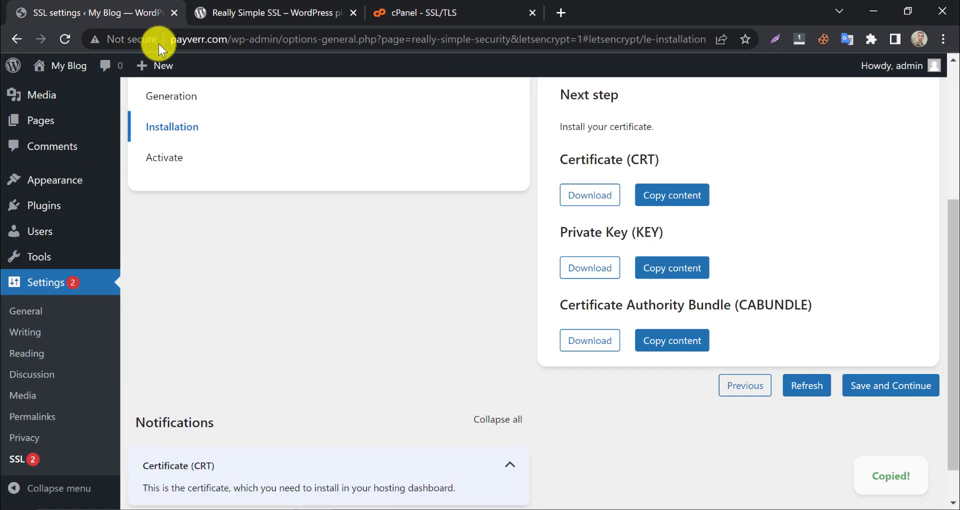
{"action": "left_click", "coordinate": [856, 397]}
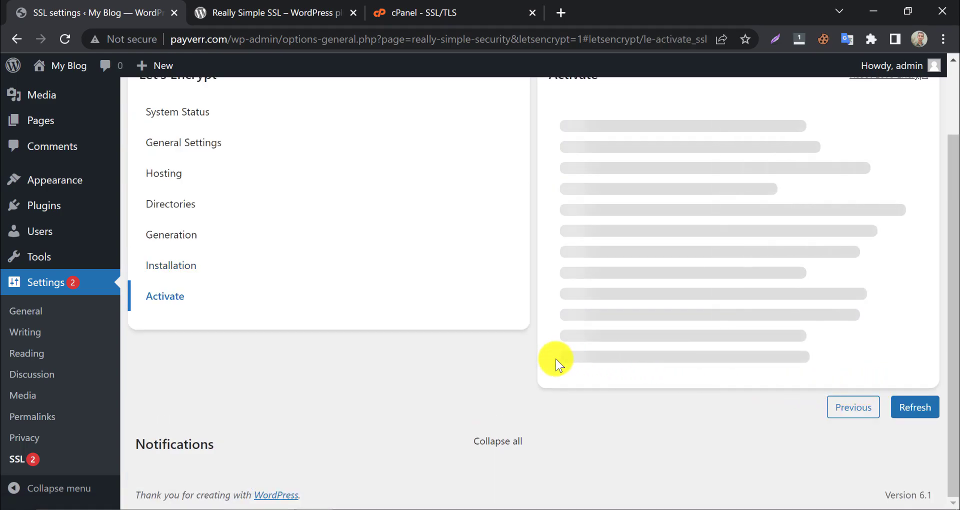
{"action": "scroll", "coordinate": [528, 364], "scroll_direction": "up", "scroll_amount": 2}
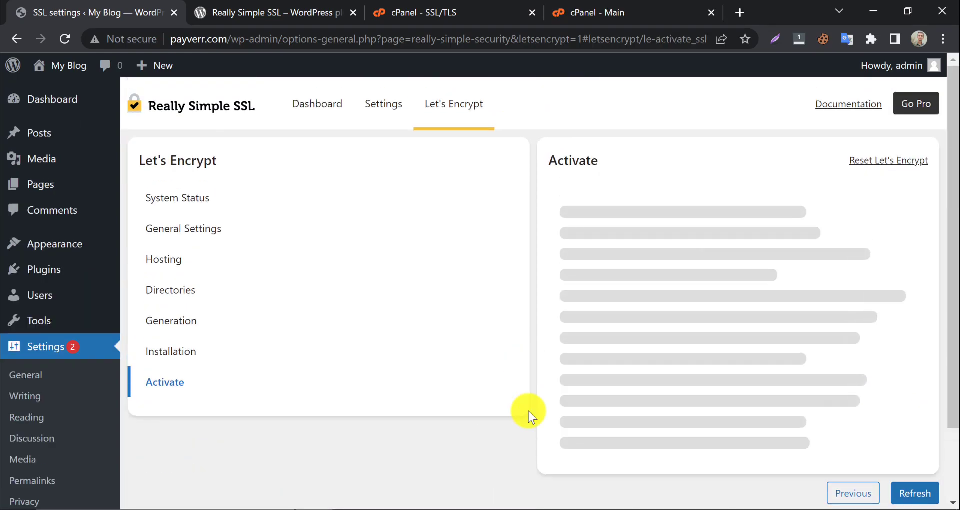
{"action": "left_click", "coordinate": [914, 499]}
Step: Activate SSL from the Really Simple SSL dashboard and log back in to WordPress with the prefilled credentials
{"action": "left_click", "coordinate": [316, 114]}
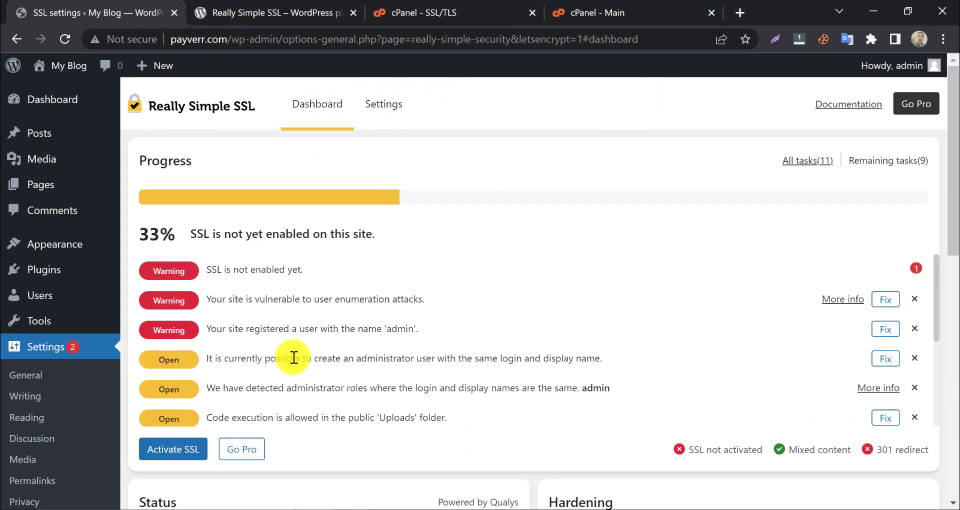
{"action": "left_click", "coordinate": [167, 438]}
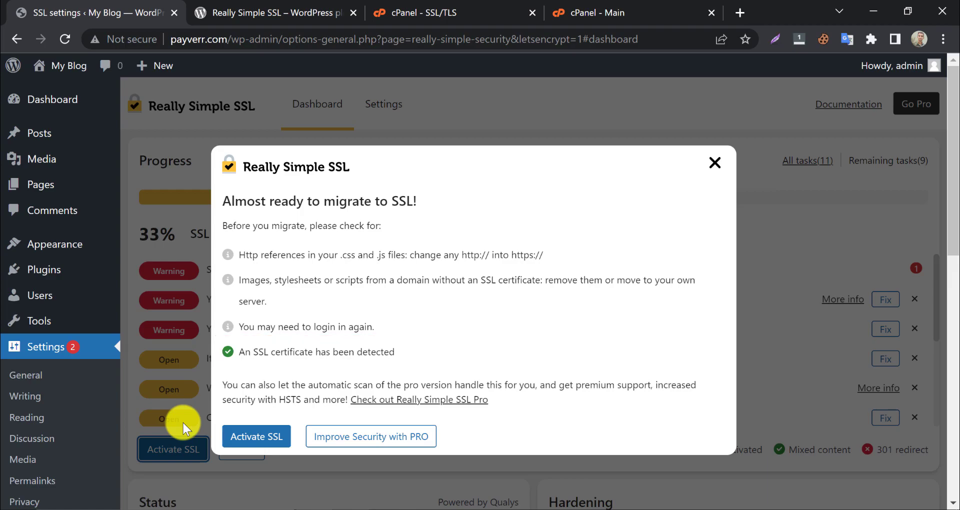
{"action": "left_click", "coordinate": [249, 440]}
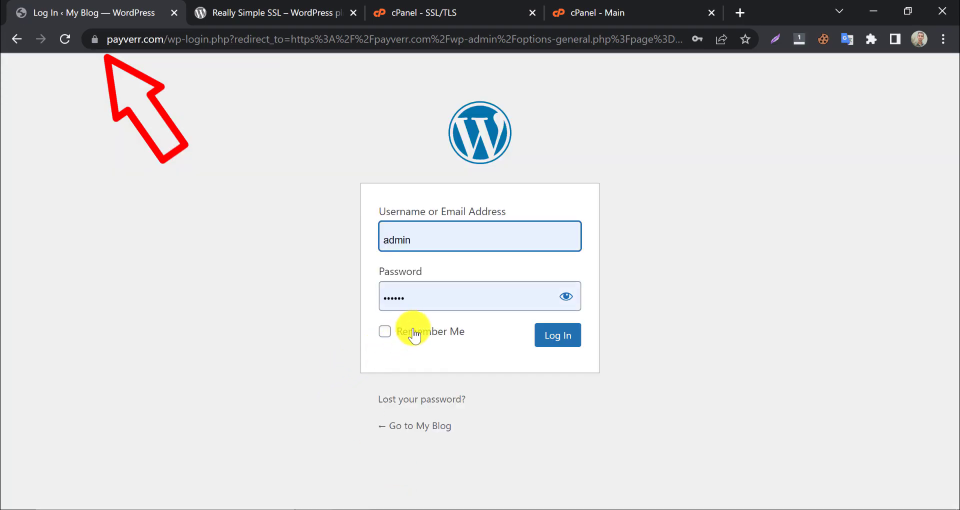
{"action": "left_click", "coordinate": [553, 332]}
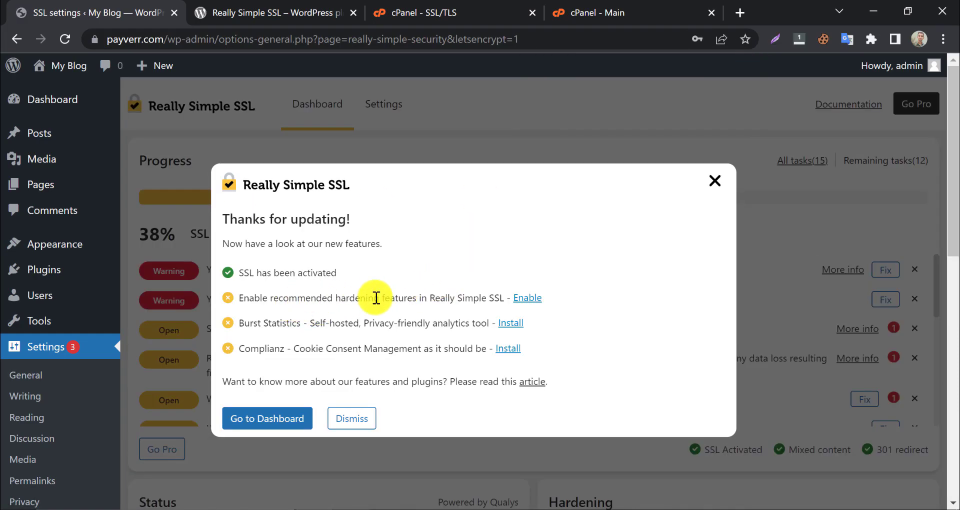
Step: Enable the recommended hardening features, return to the plugin dashboard and open the Really Simple SSL general settings
{"action": "left_click", "coordinate": [527, 300]}
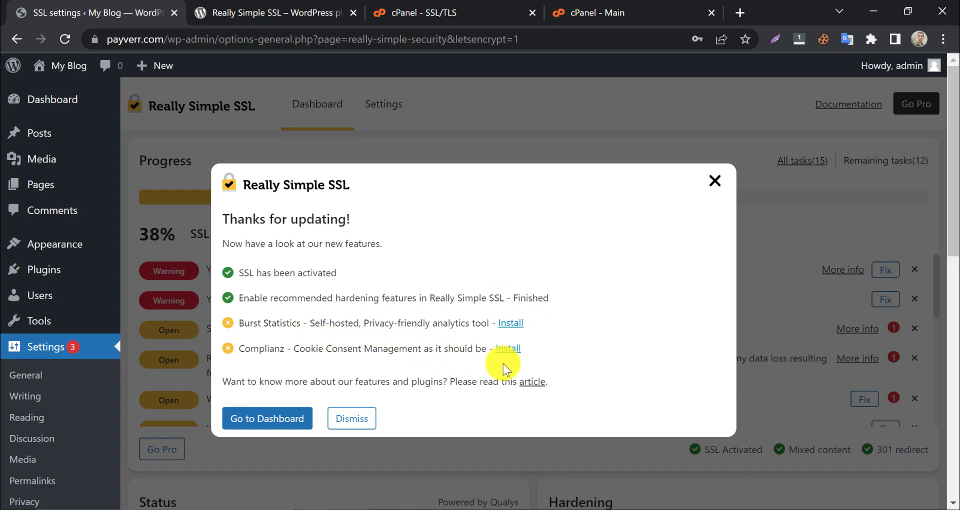
{"action": "left_click", "coordinate": [300, 419]}
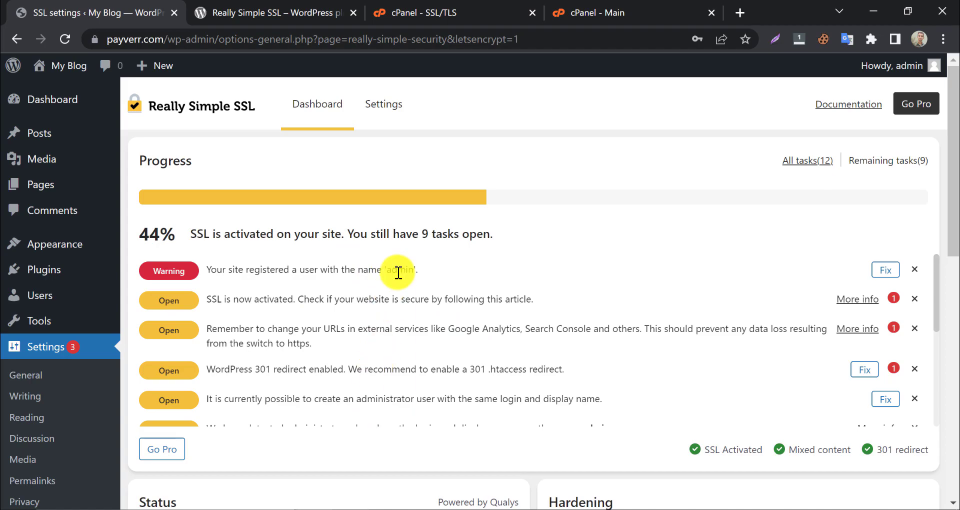
{"action": "left_click", "coordinate": [383, 115]}
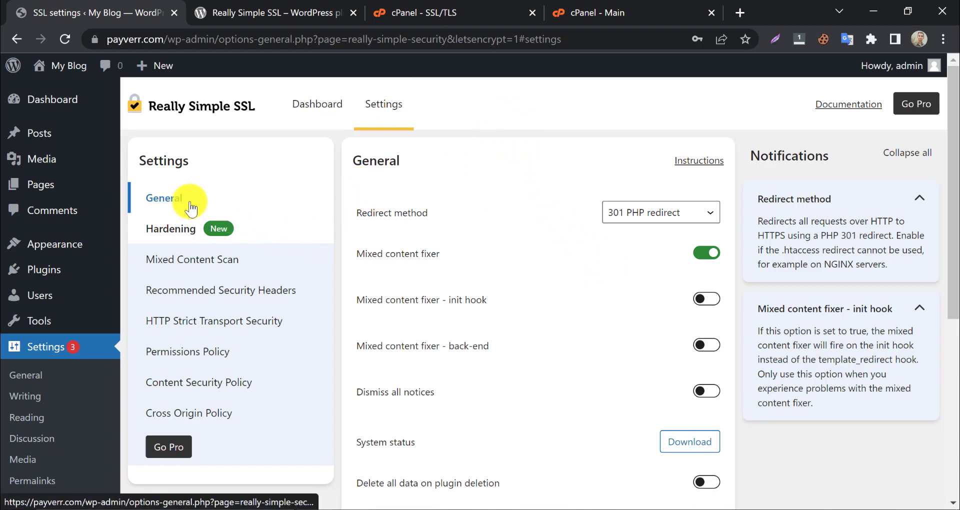
Step: Keep 301 PHP redirect as the redirect method and enable Dismiss all notices in the general settings
{"action": "left_click", "coordinate": [230, 204]}
{"action": "left_click", "coordinate": [647, 210]}
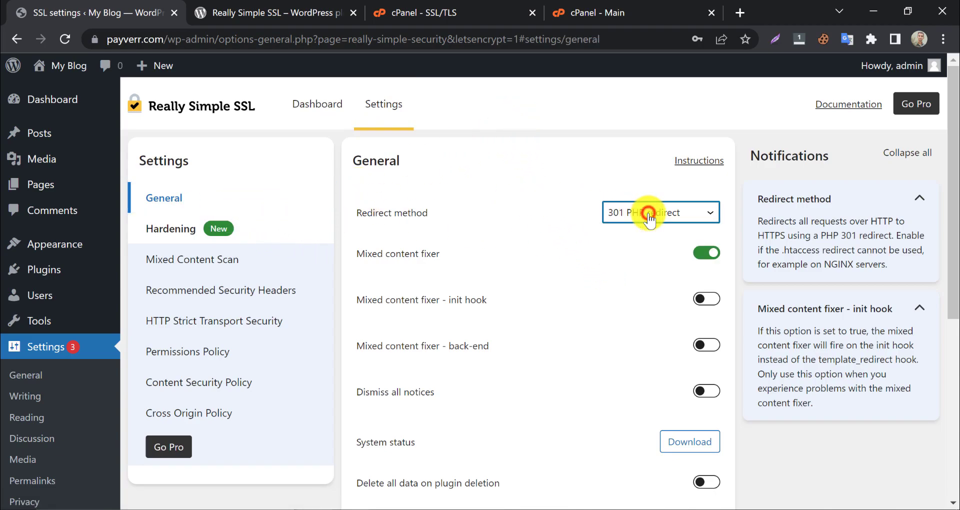
{"action": "left_click", "coordinate": [653, 218]}
{"action": "left_click", "coordinate": [653, 218]}
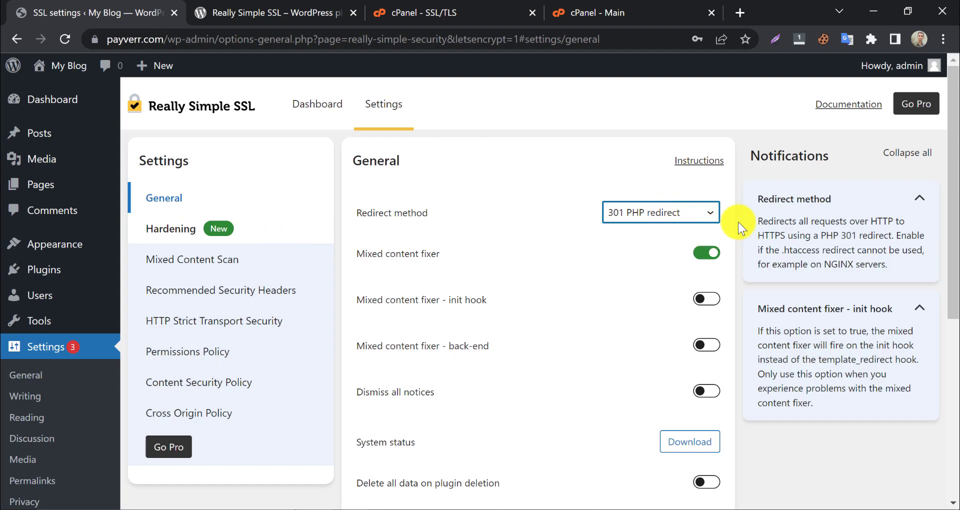
{"action": "left_click", "coordinate": [738, 221]}
{"action": "scroll", "coordinate": [736, 248], "scroll_direction": "down", "scroll_amount": 3}
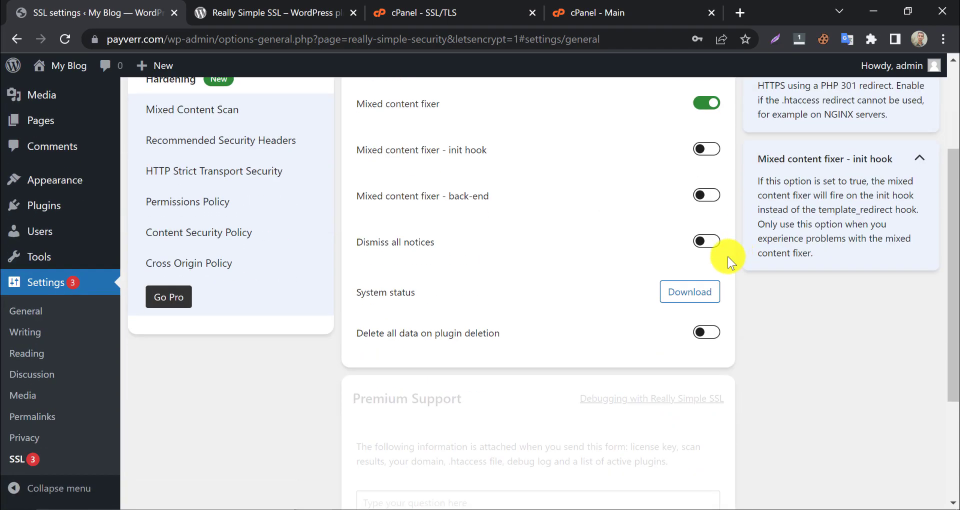
{"action": "left_click", "coordinate": [702, 243]}
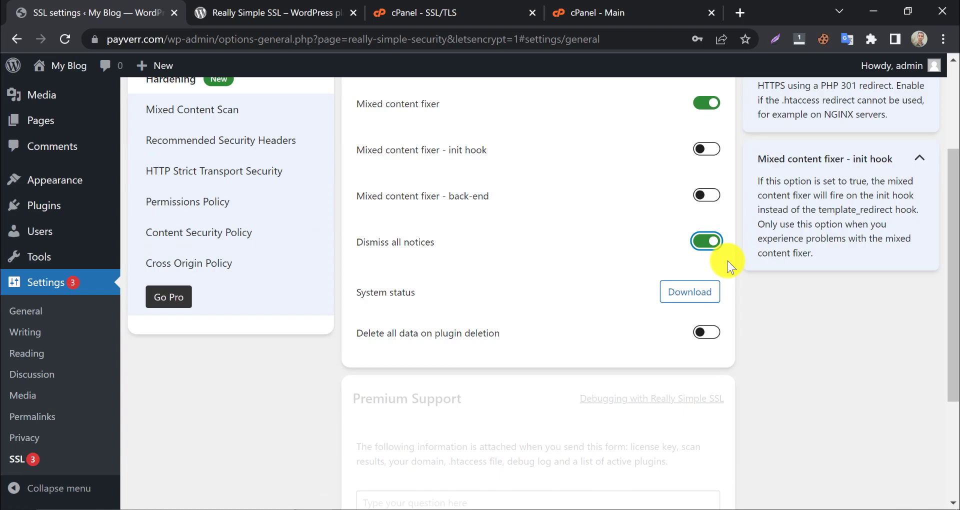
{"action": "scroll", "coordinate": [729, 266], "scroll_direction": "up", "scroll_amount": 3}
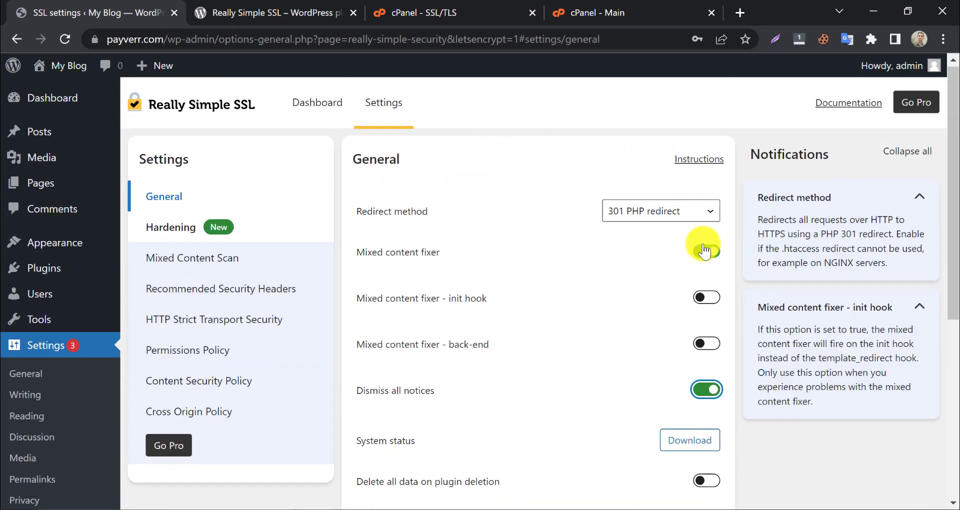
Step: Download the system status report, open the text file to check its SSL and server details, and close it
{"action": "scroll", "coordinate": [702, 245], "scroll_direction": "down", "scroll_amount": 4}
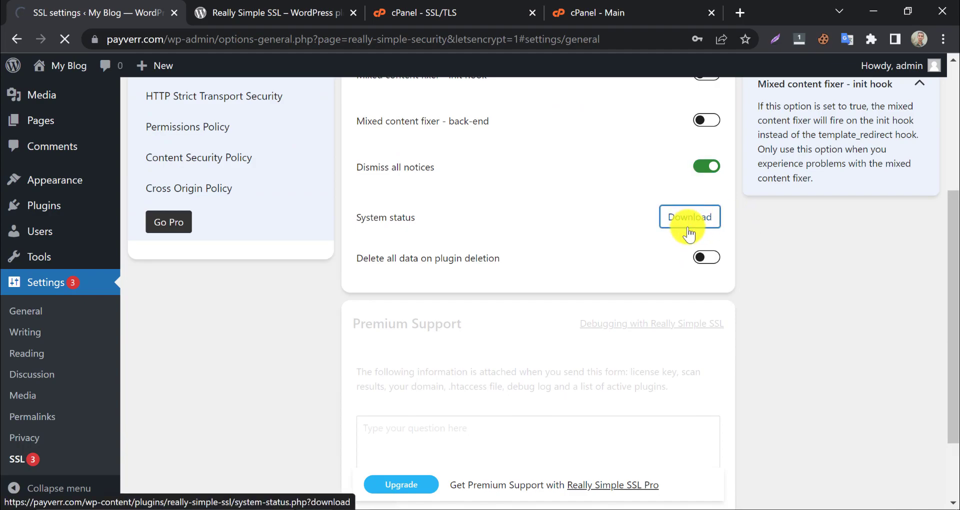
{"action": "left_click", "coordinate": [128, 486]}
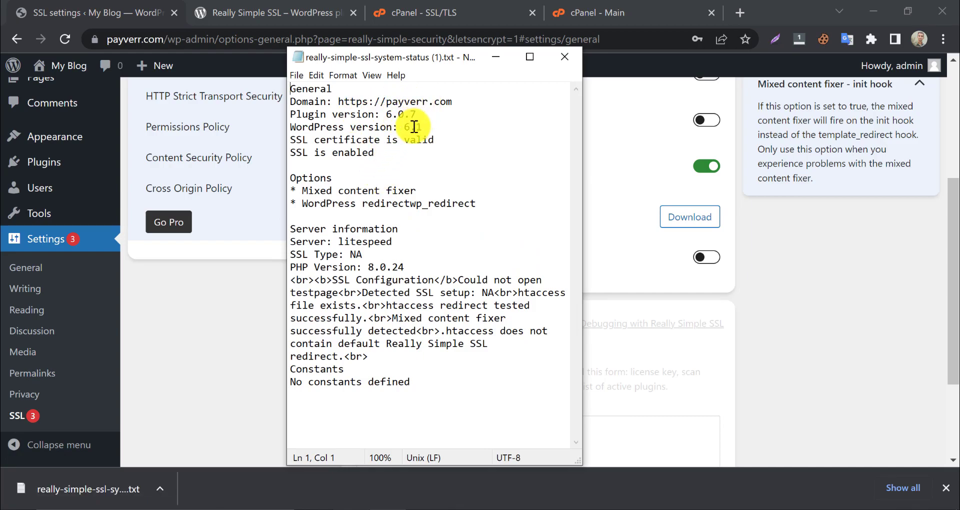
{"action": "double_click", "coordinate": [405, 242]}
{"action": "left_click", "coordinate": [405, 242]}
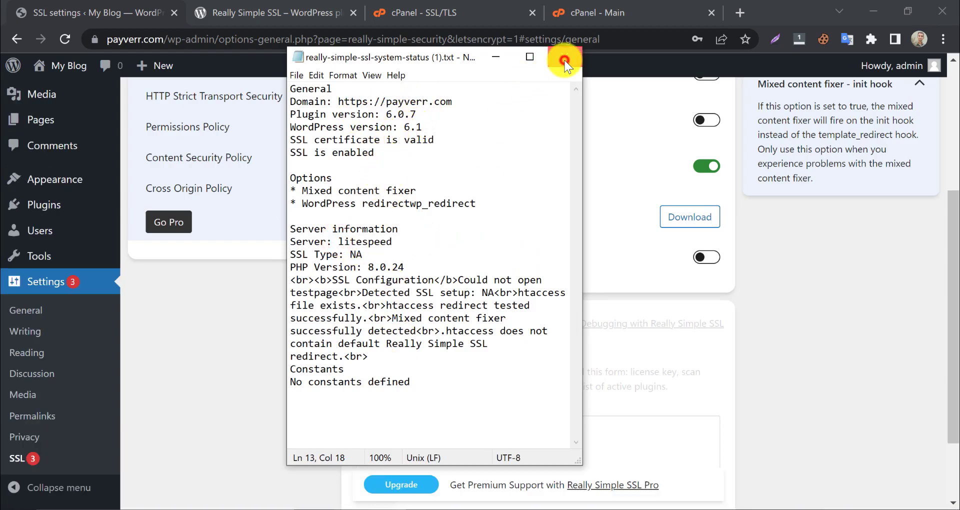
{"action": "left_click", "coordinate": [564, 61]}
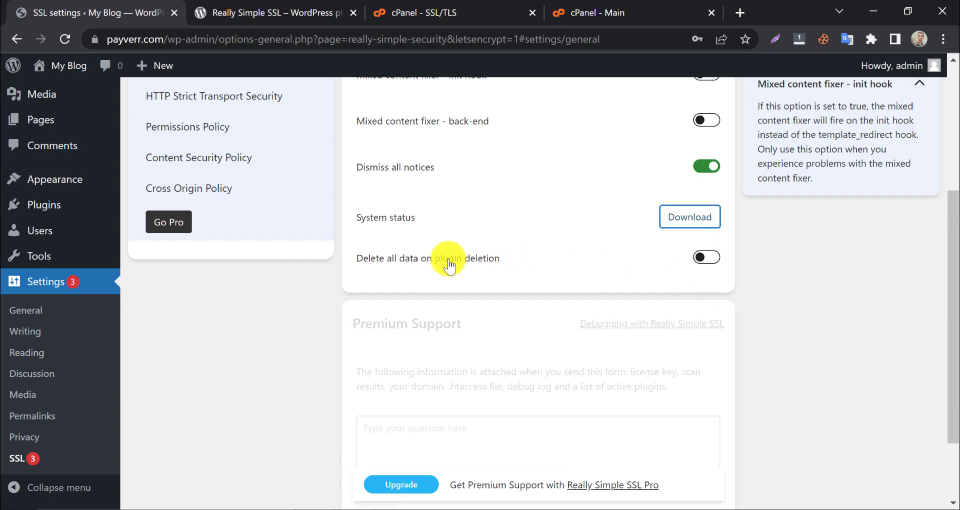
Step: Leave Delete all data on plugin deletion off, save the general settings and continue to Hardening
{"action": "left_click", "coordinate": [705, 265]}
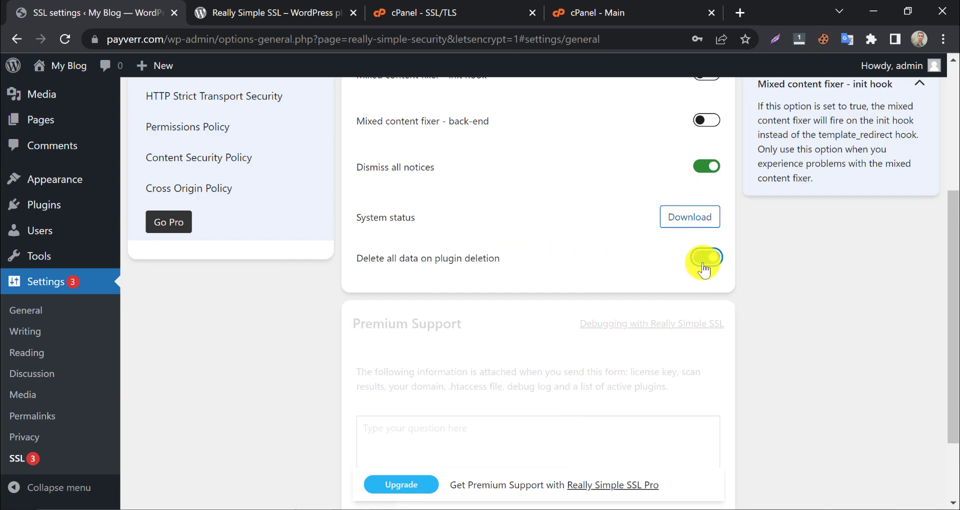
{"action": "left_click", "coordinate": [703, 265]}
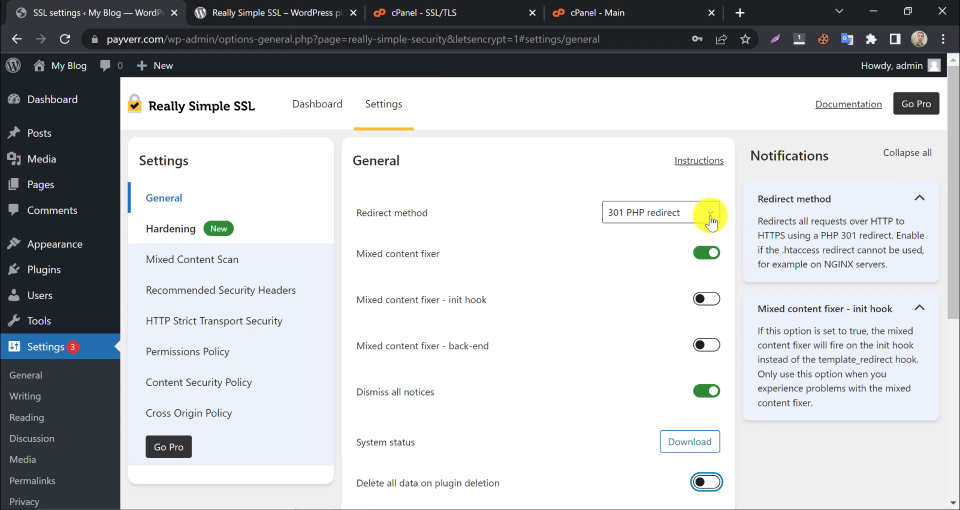
{"action": "scroll", "coordinate": [729, 322], "scroll_direction": "down", "scroll_amount": 6}
{"action": "left_click", "coordinate": [678, 455]}
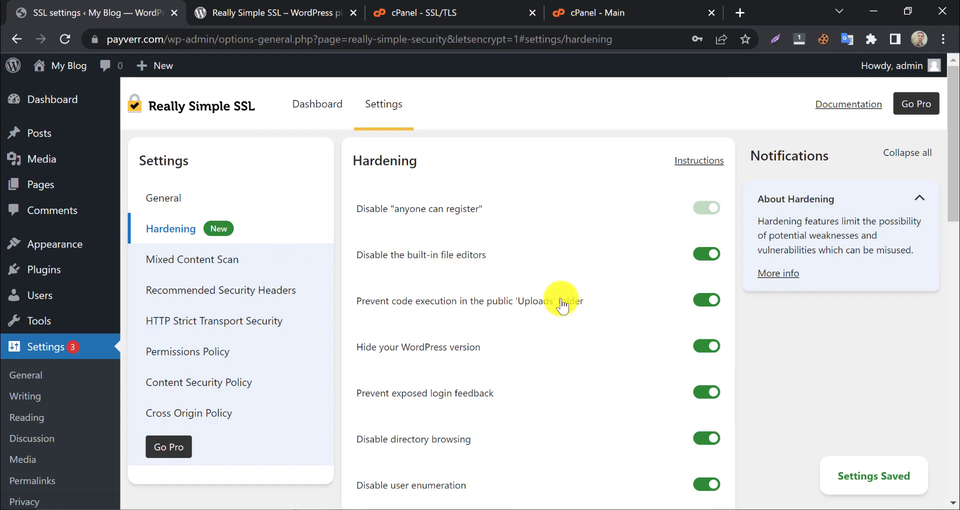
Step: Check the hardening options, save them and continue to the Mixed Content Scan
{"action": "scroll", "coordinate": [646, 296], "scroll_direction": "down", "scroll_amount": 10}
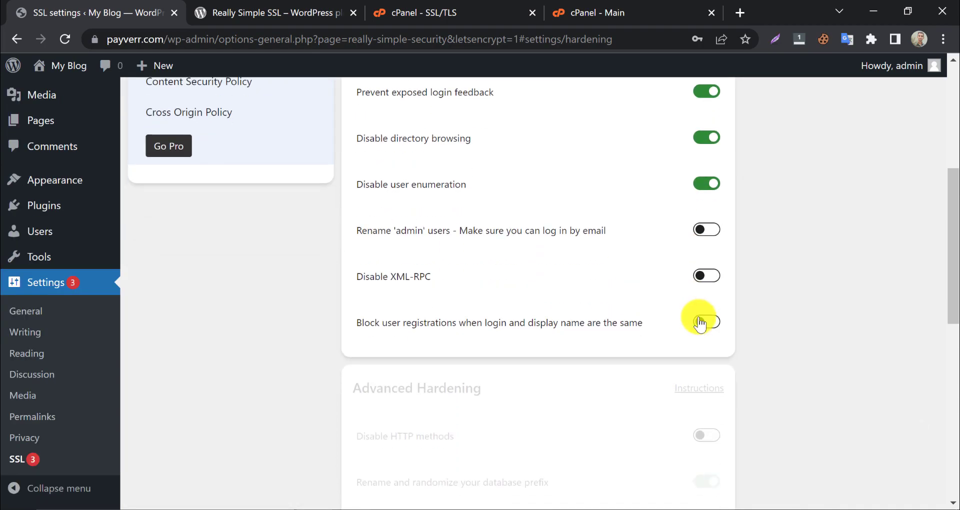
{"action": "scroll", "coordinate": [672, 353], "scroll_direction": "down", "scroll_amount": 4}
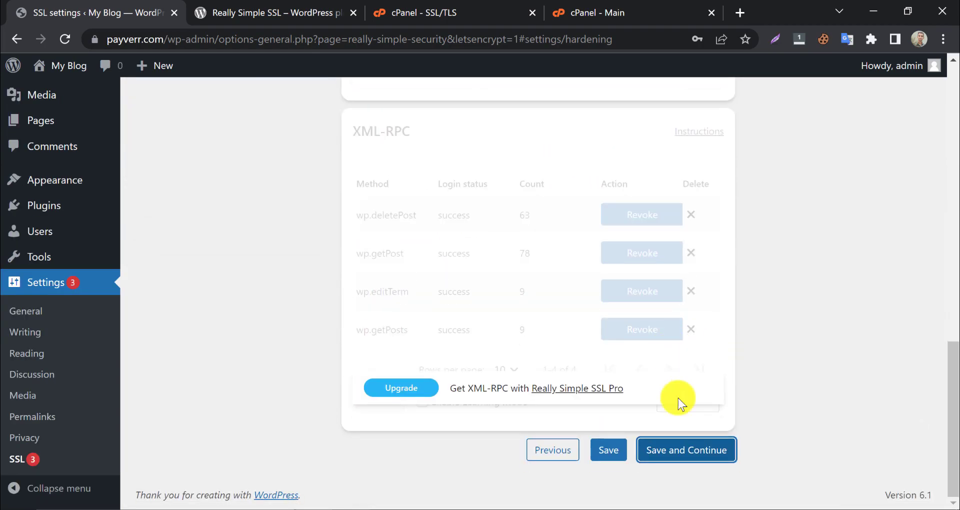
{"action": "left_click", "coordinate": [671, 452]}
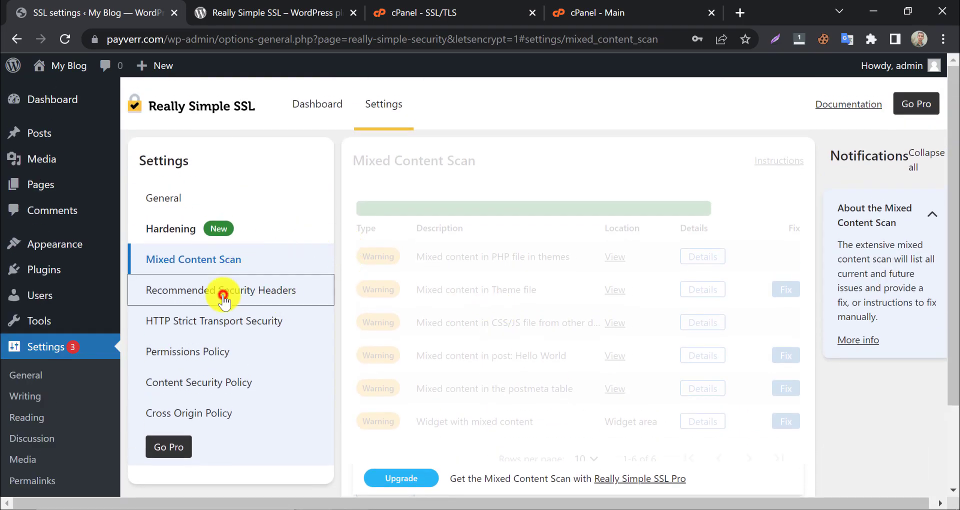
Step: Look through the premium settings pages, from Recommended Security Headers to Cross Origin Policy
{"action": "left_click", "coordinate": [224, 293]}
{"action": "left_click", "coordinate": [230, 256]}
{"action": "left_click", "coordinate": [222, 323]}
{"action": "left_click", "coordinate": [220, 350]}
{"action": "left_click", "coordinate": [222, 382]}
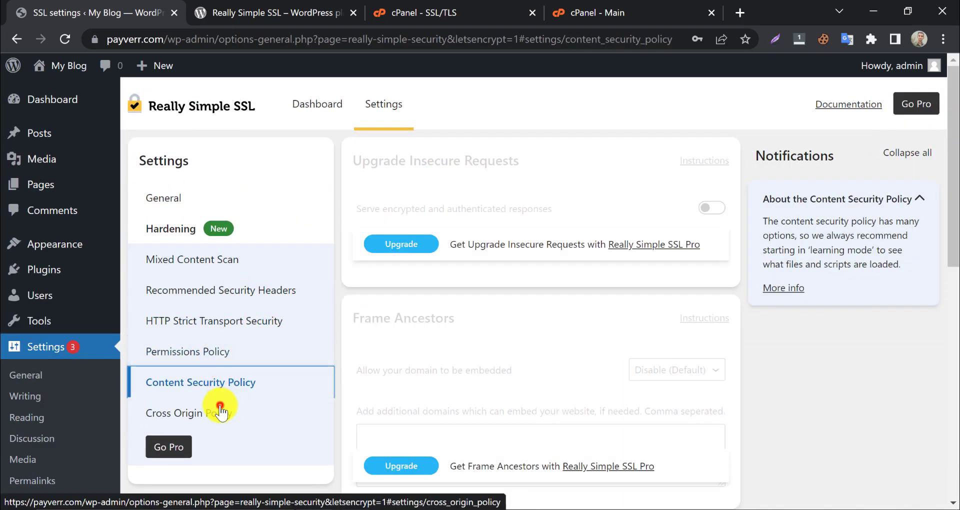
{"action": "left_click", "coordinate": [224, 412]}
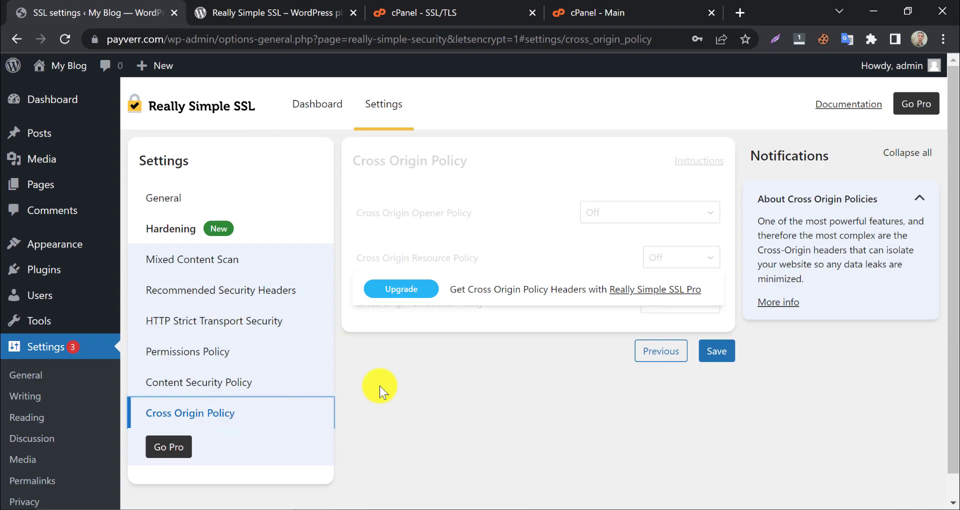
Step: Review the progress, status and hardening overview on the Really Simple SSL dashboard and visit the site's front end
{"action": "left_click", "coordinate": [328, 108]}
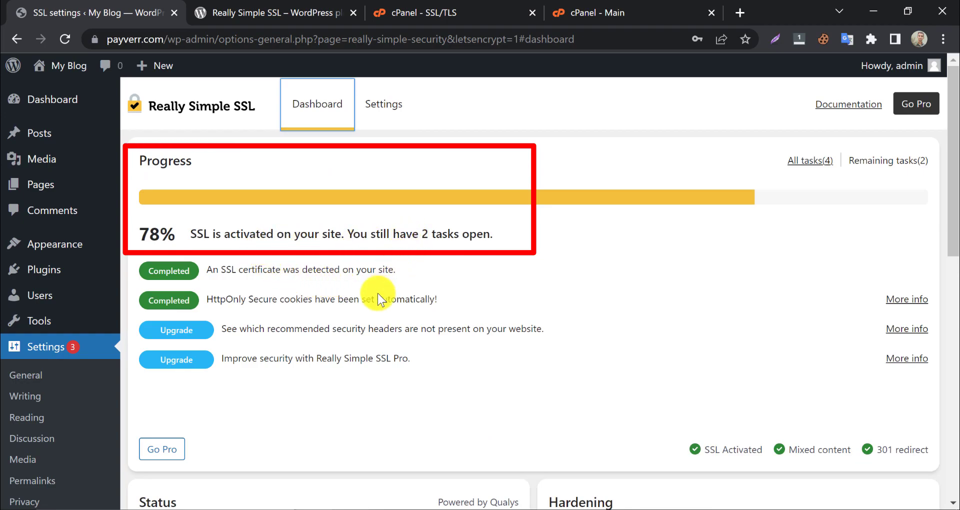
{"action": "scroll", "coordinate": [193, 335], "scroll_direction": "down", "scroll_amount": 1}
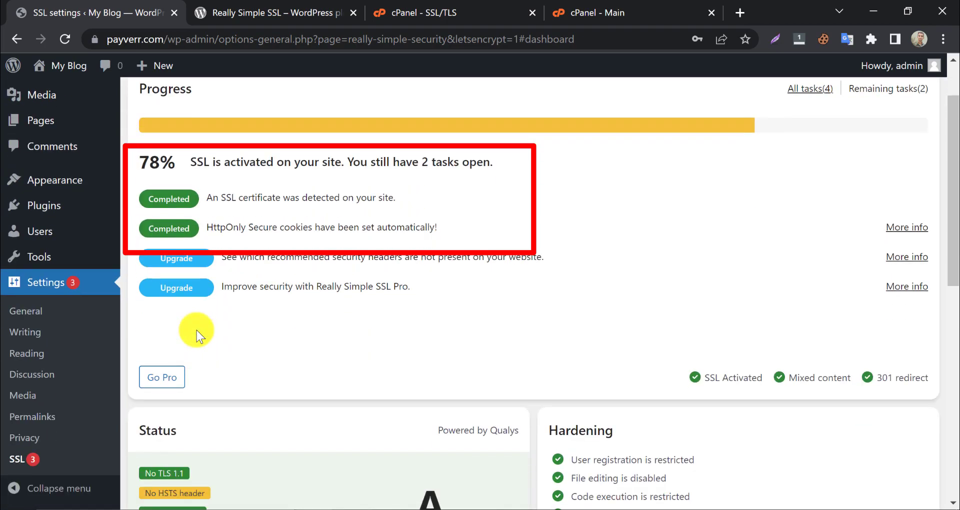
{"action": "scroll", "coordinate": [315, 304], "scroll_direction": "up", "scroll_amount": 1}
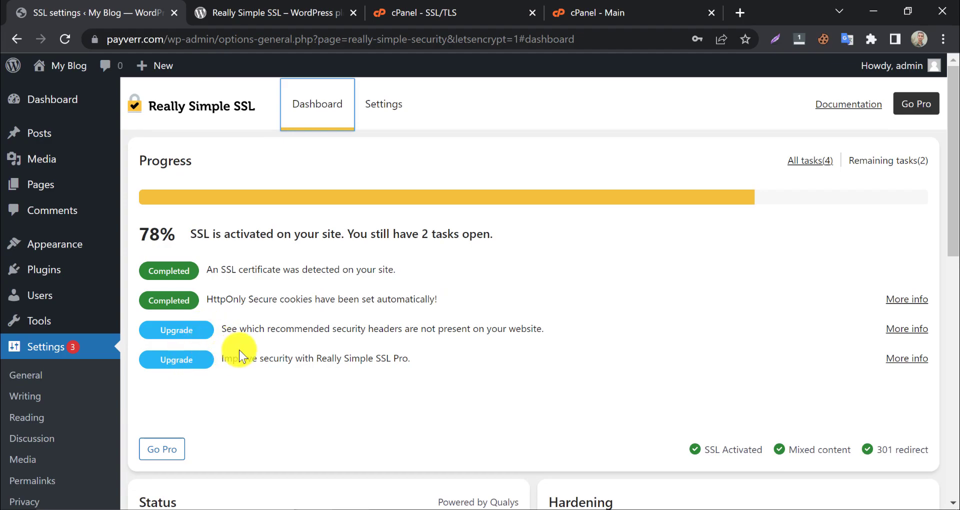
{"action": "scroll", "coordinate": [259, 400], "scroll_direction": "down", "scroll_amount": 10}
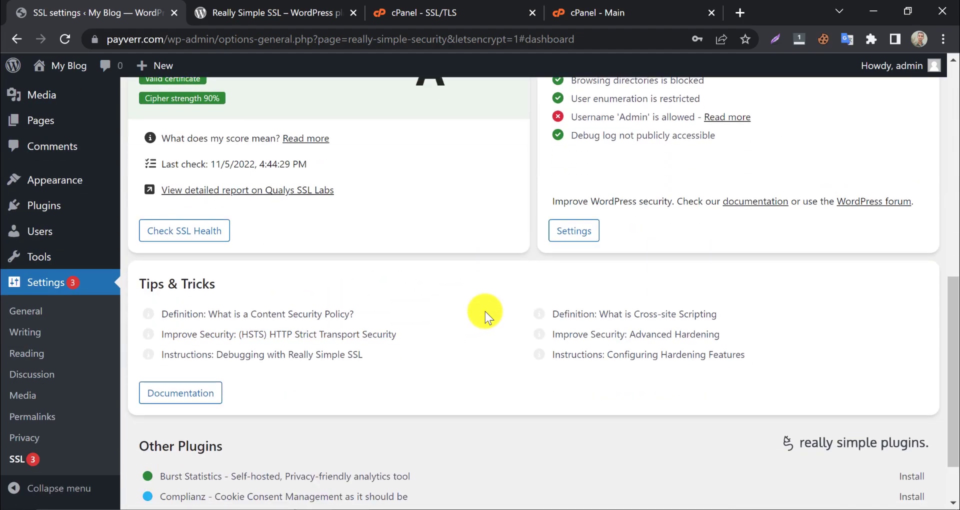
{"action": "scroll", "coordinate": [485, 316], "scroll_direction": "down", "scroll_amount": 2}
{"action": "scroll", "coordinate": [461, 316], "scroll_direction": "up", "scroll_amount": 12}
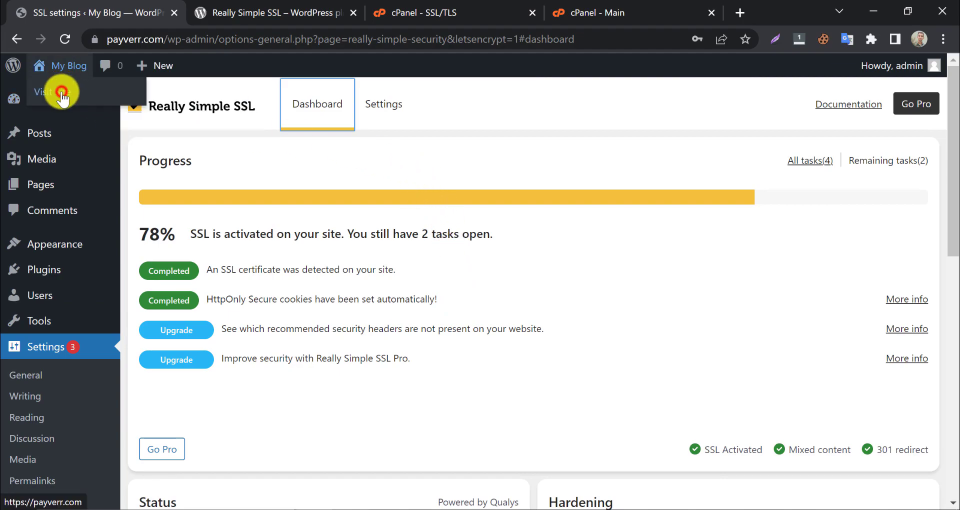
{"action": "left_click", "coordinate": [62, 70]}
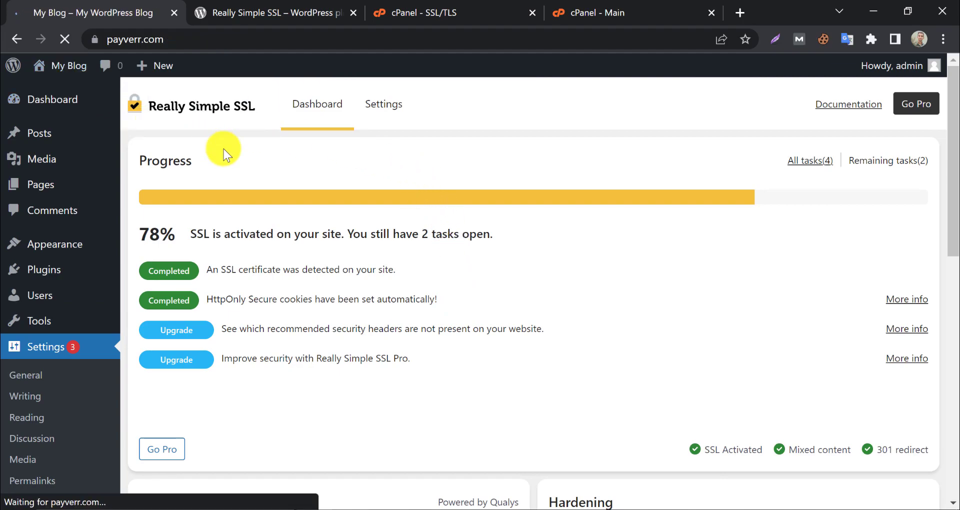